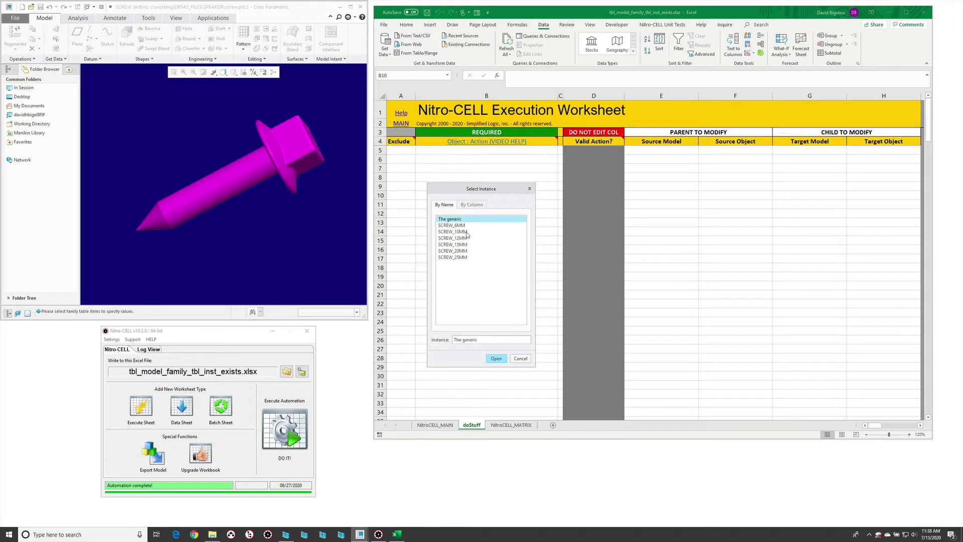
# - Open the generic instance of the screw part
pyautogui.click(495, 358)
pyautogui.click(307, 278)
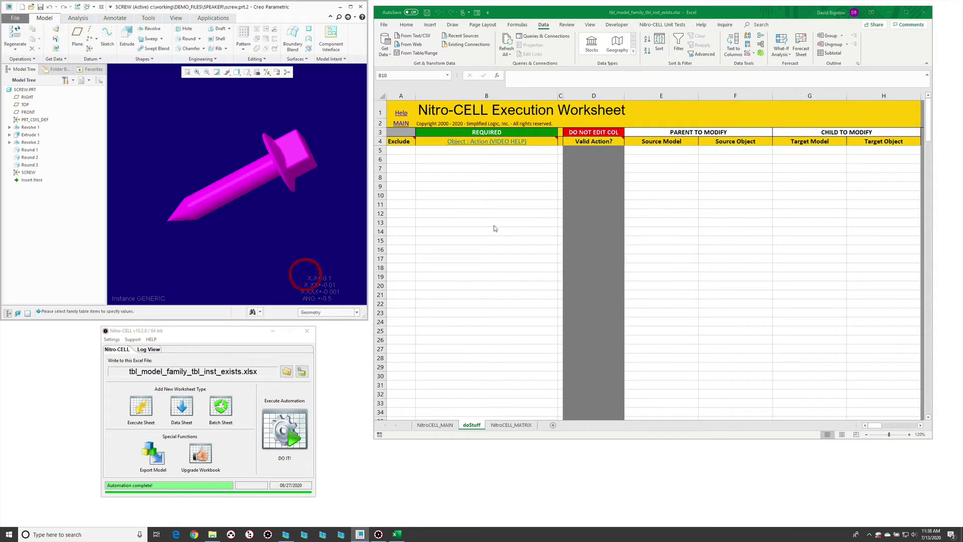
# - Enter the nc_command action tbl_model : FAMILY_TBL_INST_EXISTS in cell B10 of the doStuff sheet
pyautogui.click(479, 196)
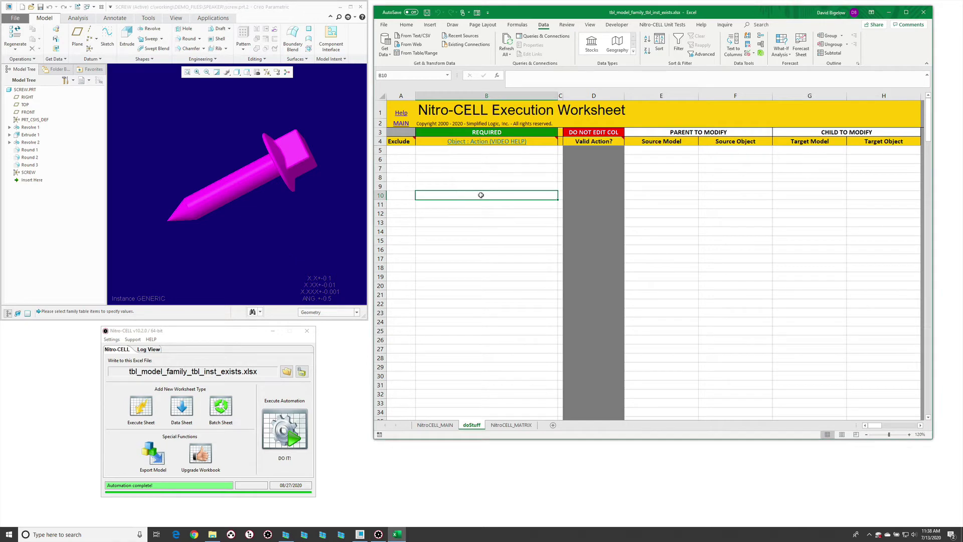
pyautogui.write('=nc_command')
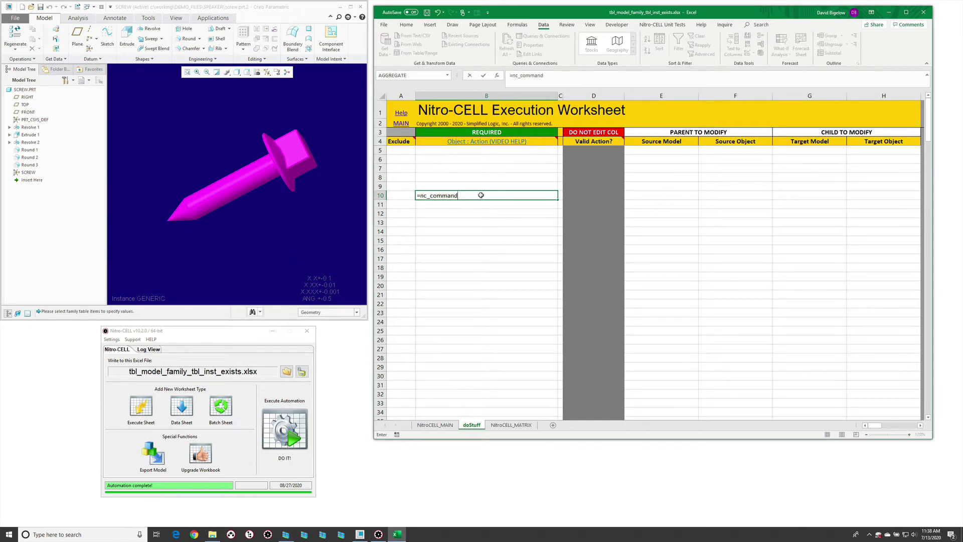
pyautogui.write('[family')
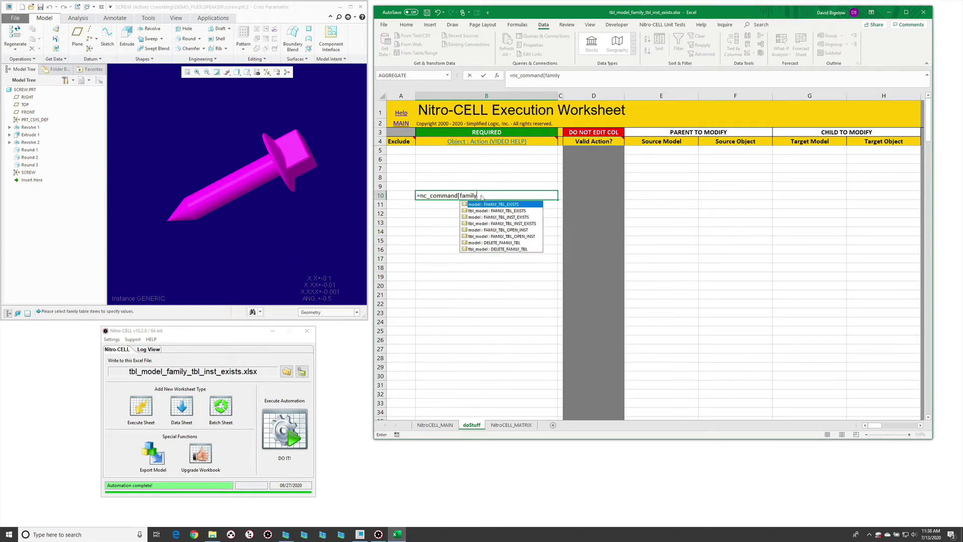
pyautogui.press('Down')
pyautogui.press('Down')
pyautogui.press('Down')
pyautogui.press('Tab')
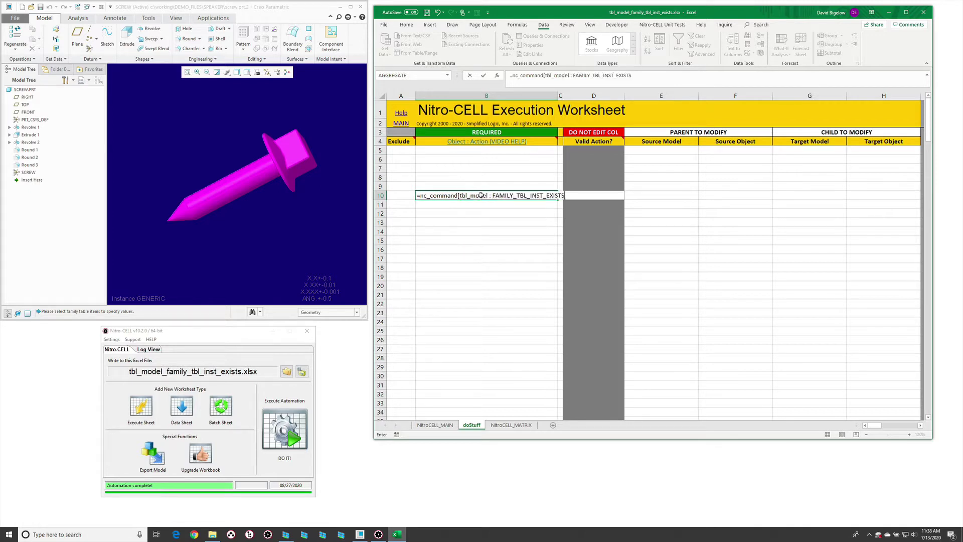
pyautogui.press('Return')
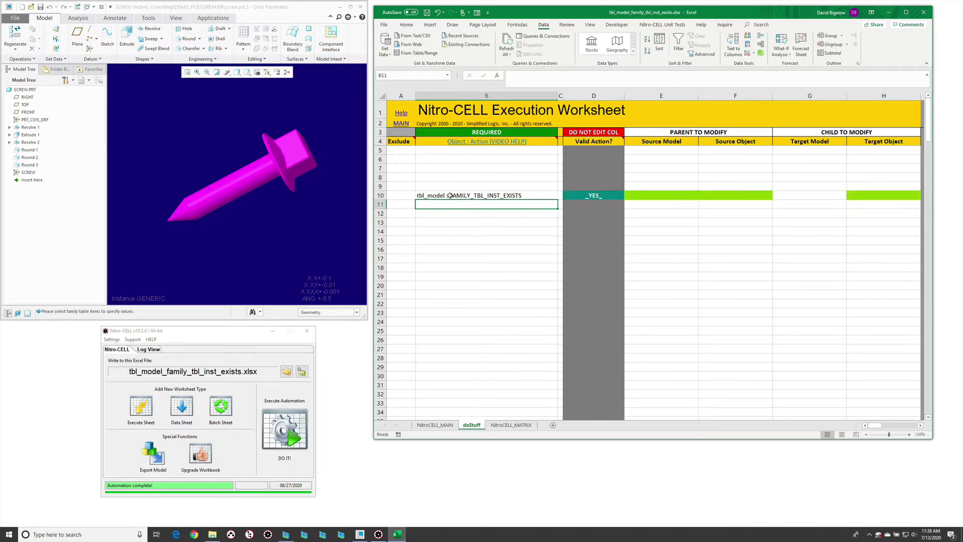
# - Review the argument hints for the source model, source object and target object cells of row 10
pyautogui.click(662, 195)
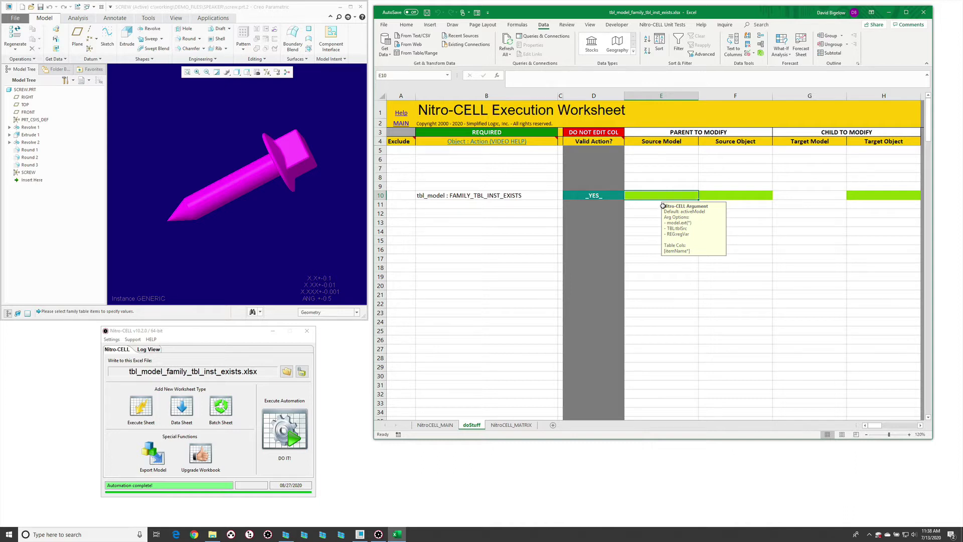
pyautogui.click(753, 197)
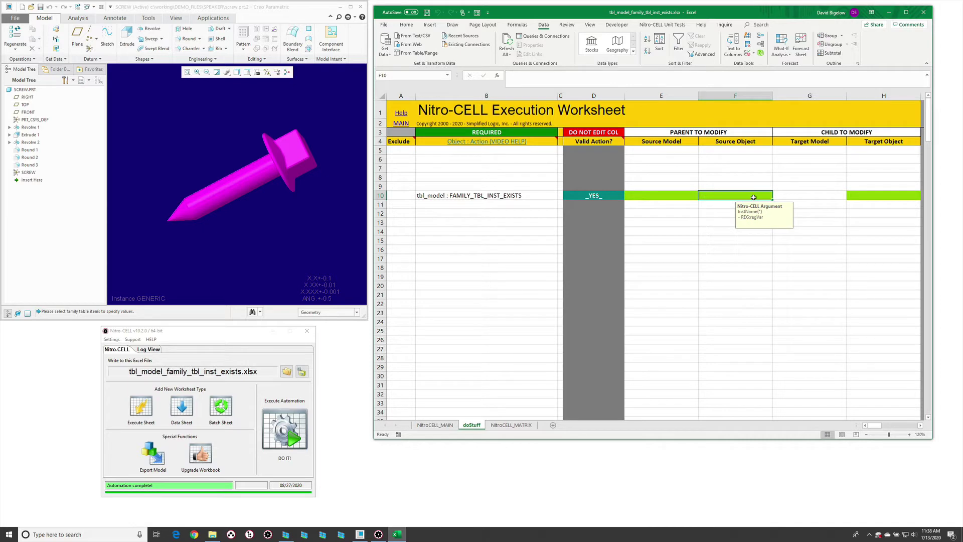
pyautogui.click(863, 200)
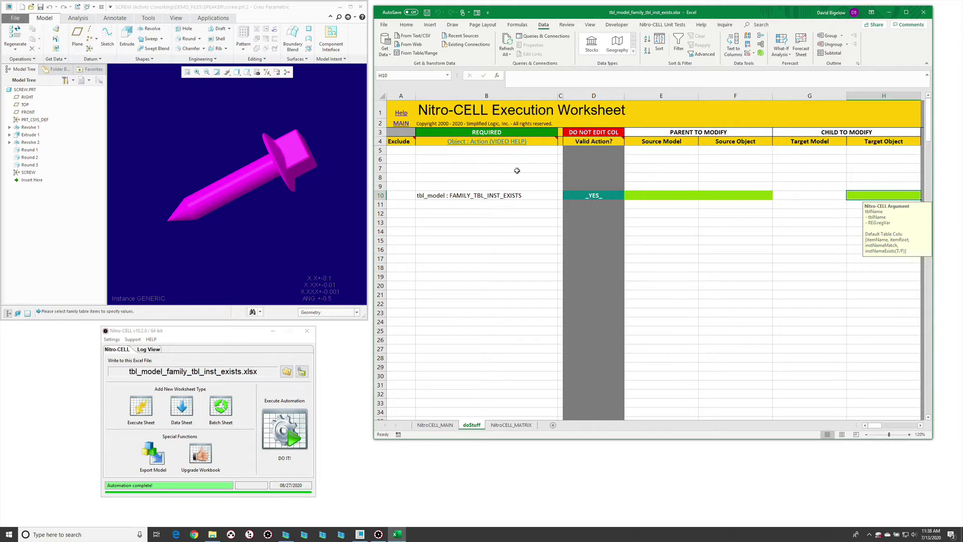
# - Enter the nc_command action worksheet : TABLE_CREATE in cell B7
pyautogui.click(492, 169)
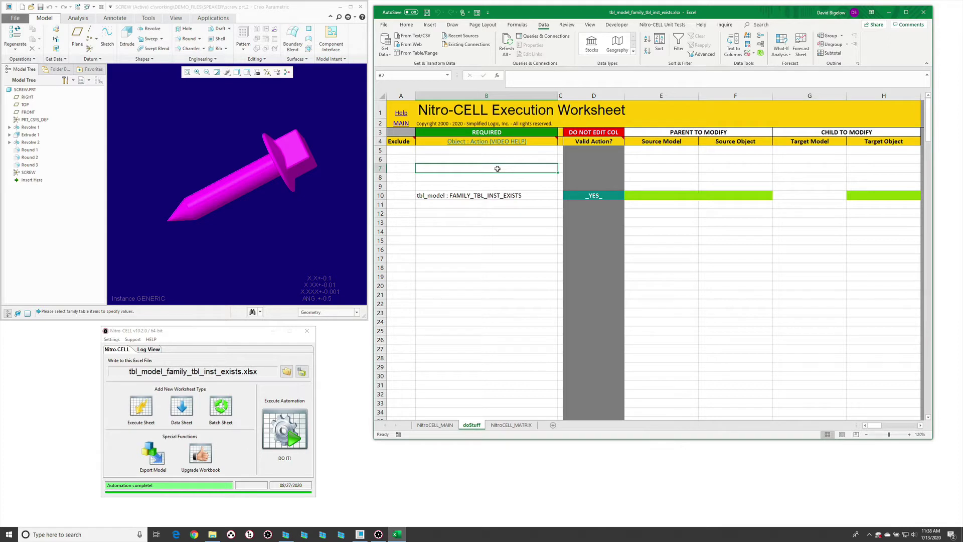
pyautogui.write('=nc_command[')
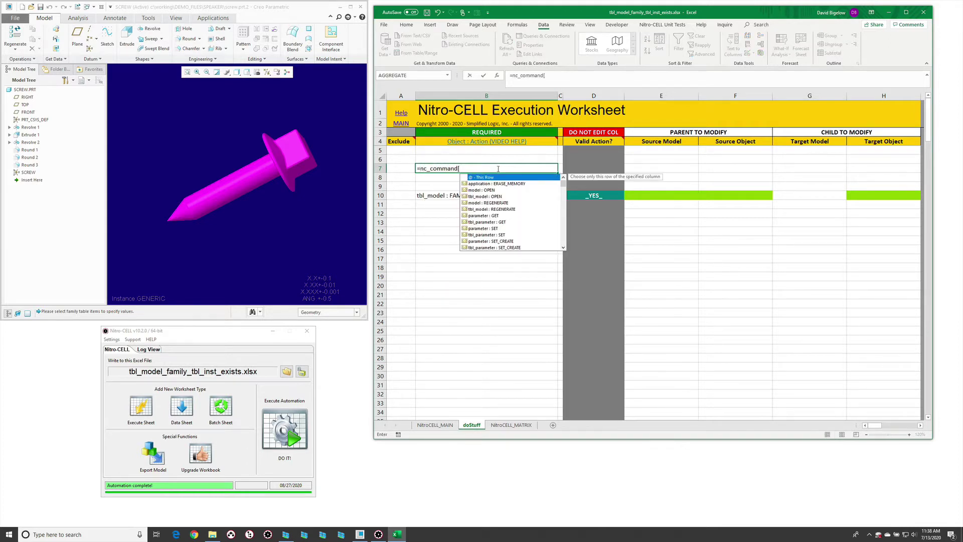
pyautogui.write('ta')
pyautogui.press('BackSpace')
pyautogui.press('BackSpace')
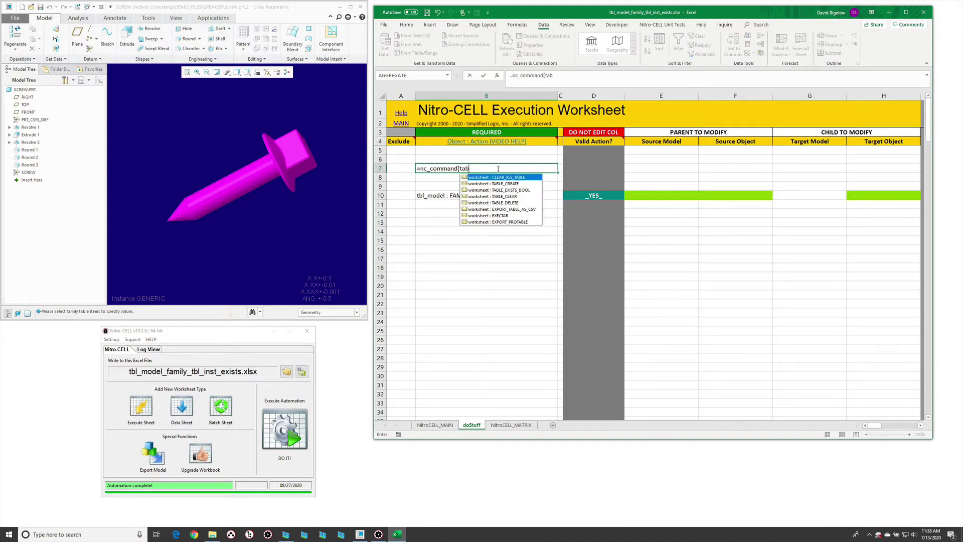
pyautogui.write('worksheet : TABLE_CREATE')
pyautogui.press('Return')
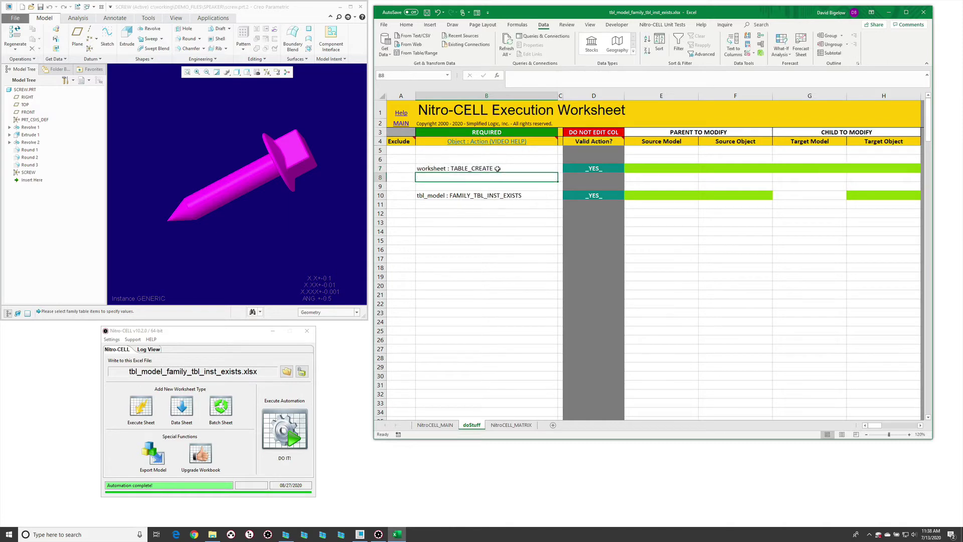
# - Set the TABLE_CREATE arguments in row 7 to table name ftStatus and target worksheet wowTab
pyautogui.click(653, 172)
pyautogui.write('ftStatu')
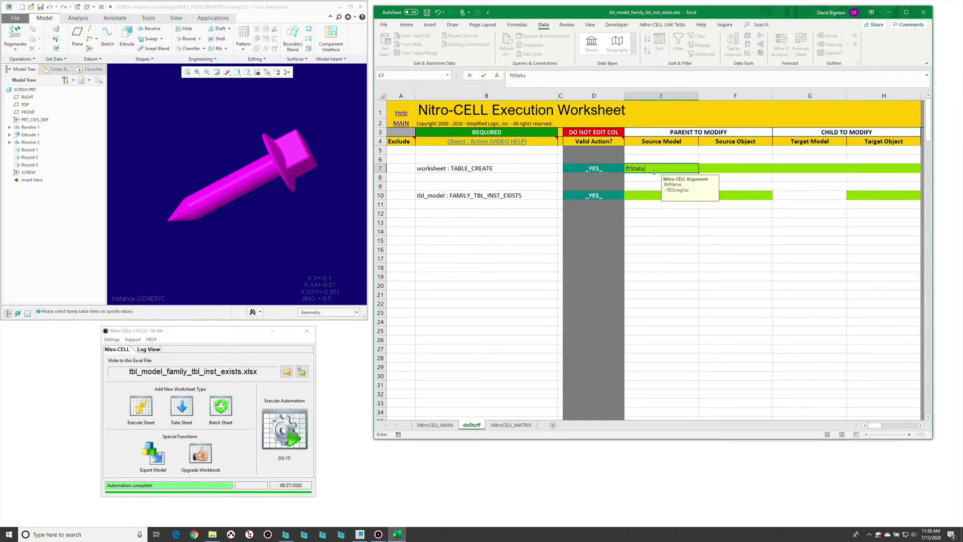
pyautogui.write('s')
pyautogui.click(759, 165)
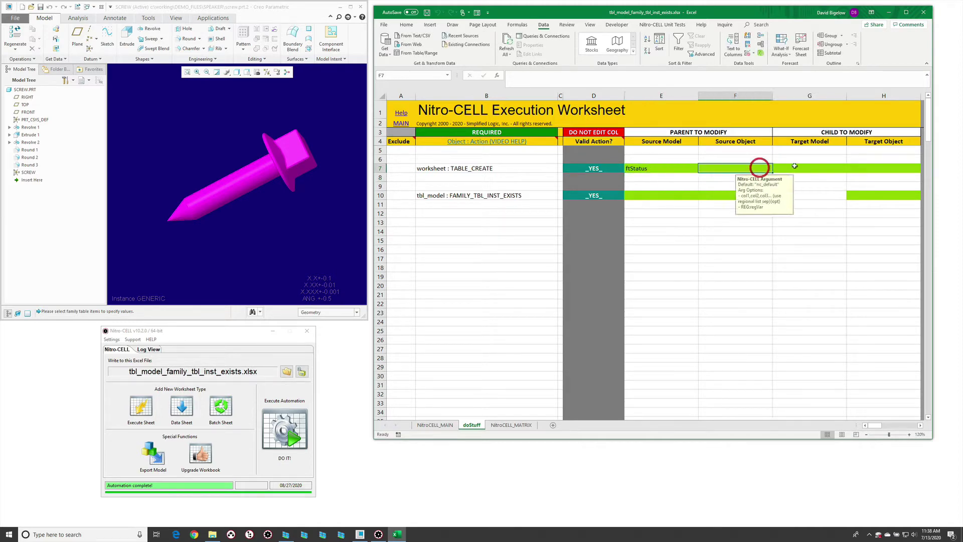
pyautogui.click(794, 165)
pyautogui.write('wowTab')
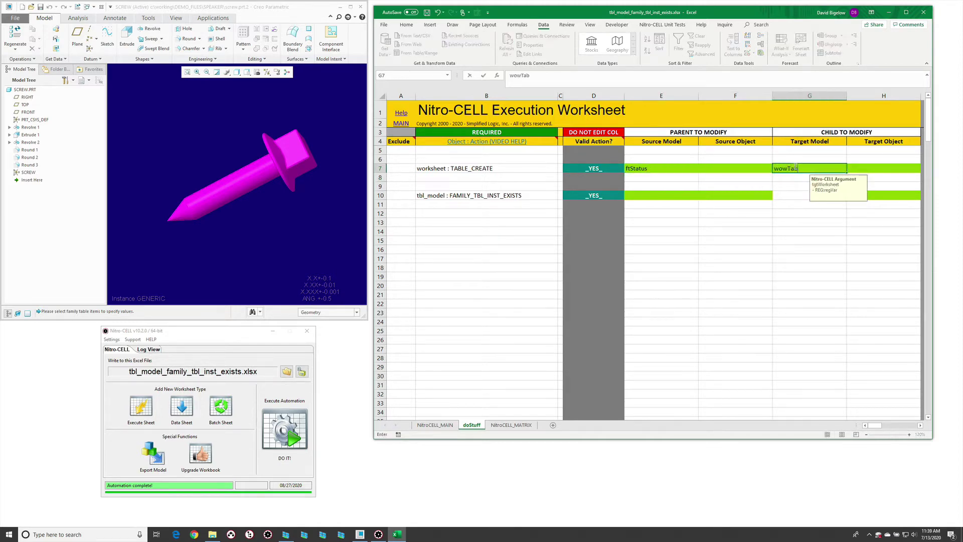
pyautogui.press('Return')
# - Copy the ftStatus table name from row 7 into the target object cell of row 10
pyautogui.click(677, 169)
pyautogui.hotkey('ctrl', 'c')
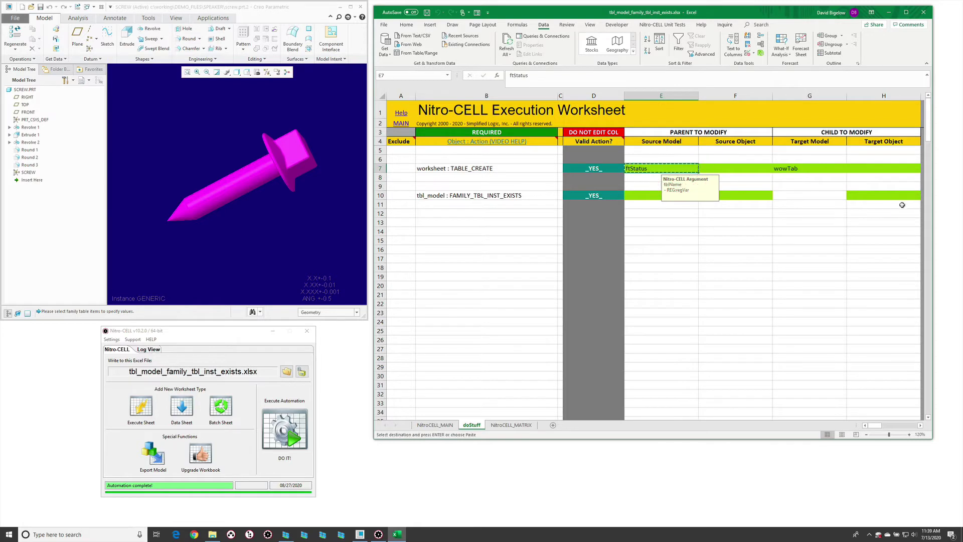
pyautogui.click(892, 196)
pyautogui.press('Return')
pyautogui.click(805, 222)
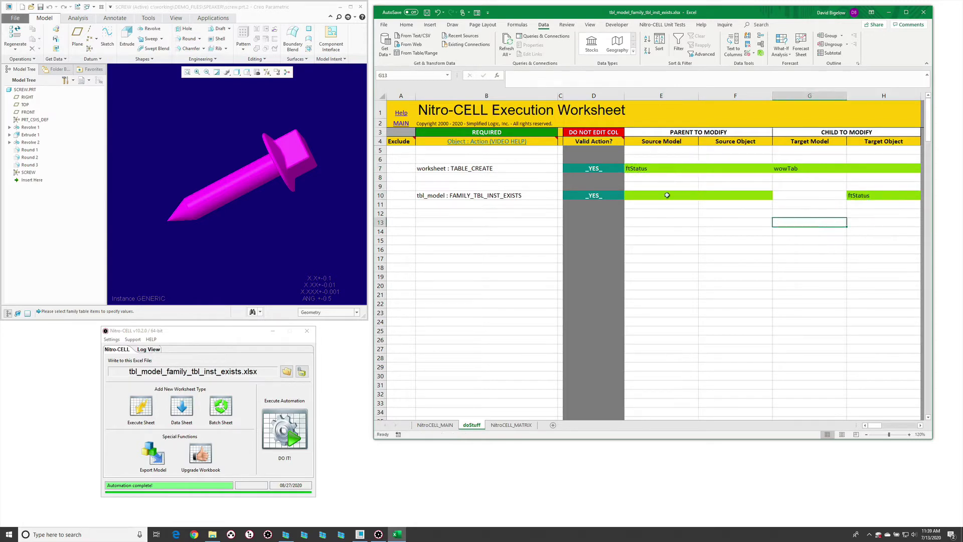
# - Try running the automation with row 10's source object left blank, and inspect the log entries
pyautogui.click(667, 195)
pyautogui.click(718, 193)
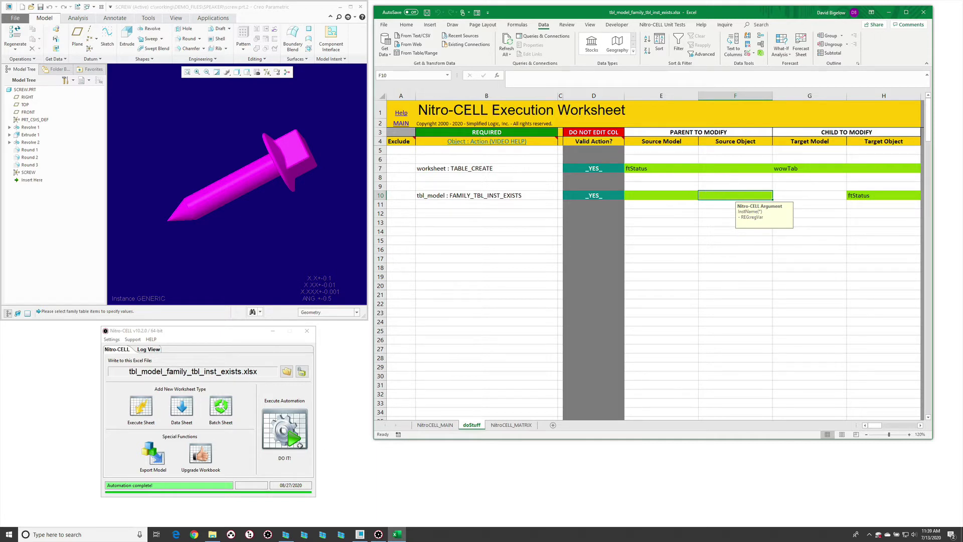
pyautogui.click(274, 434)
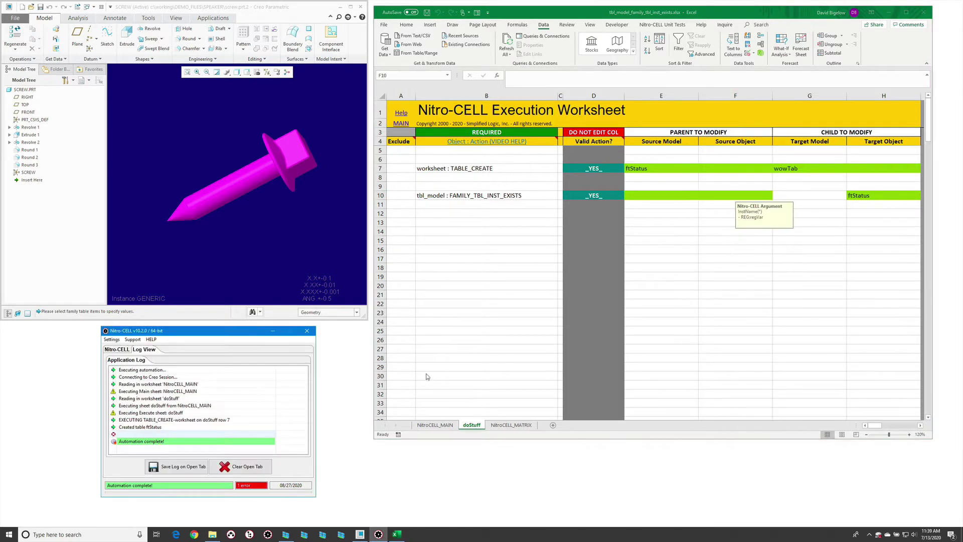
pyautogui.click(204, 434)
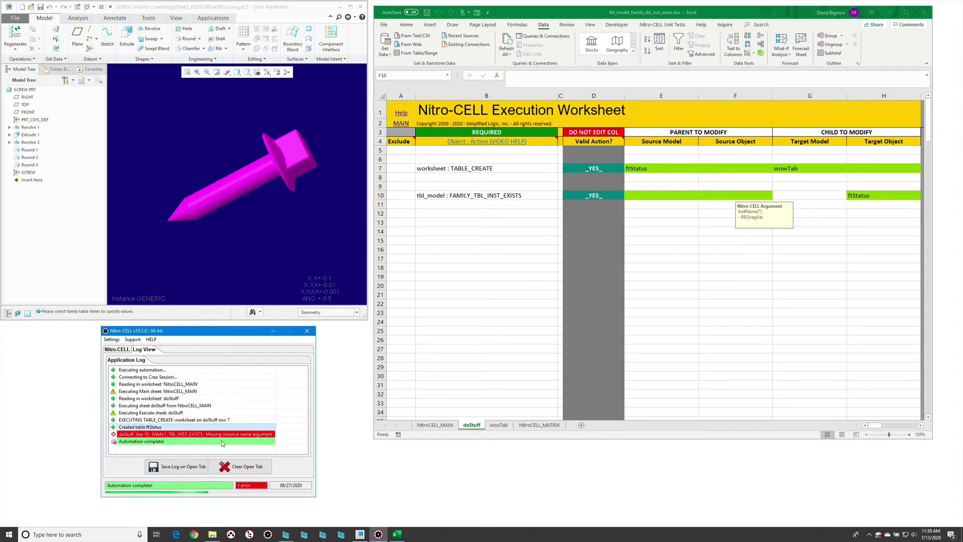
# - Set the source object in row 10 to * and run the automation on the screw part
pyautogui.click(732, 193)
pyautogui.write('*')
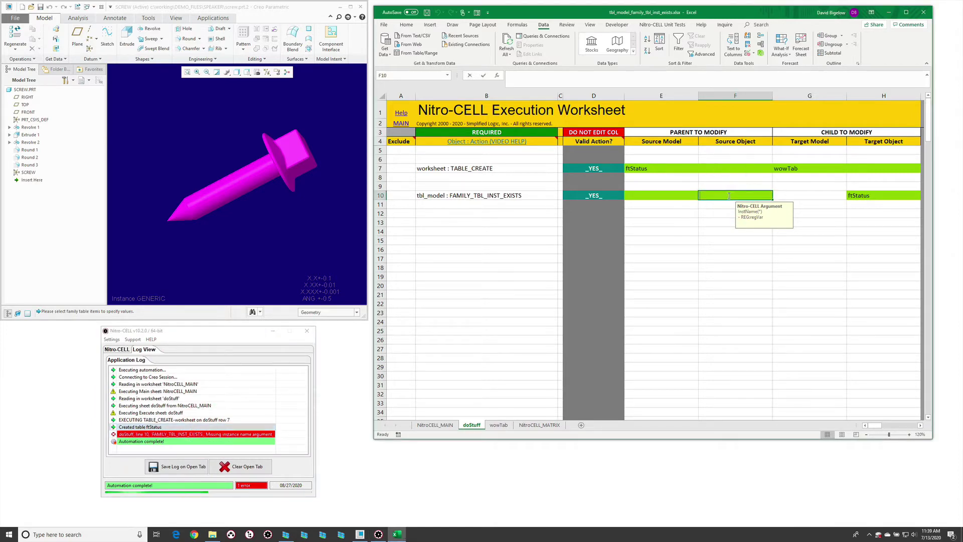
pyautogui.press('Return')
pyautogui.click(120, 347)
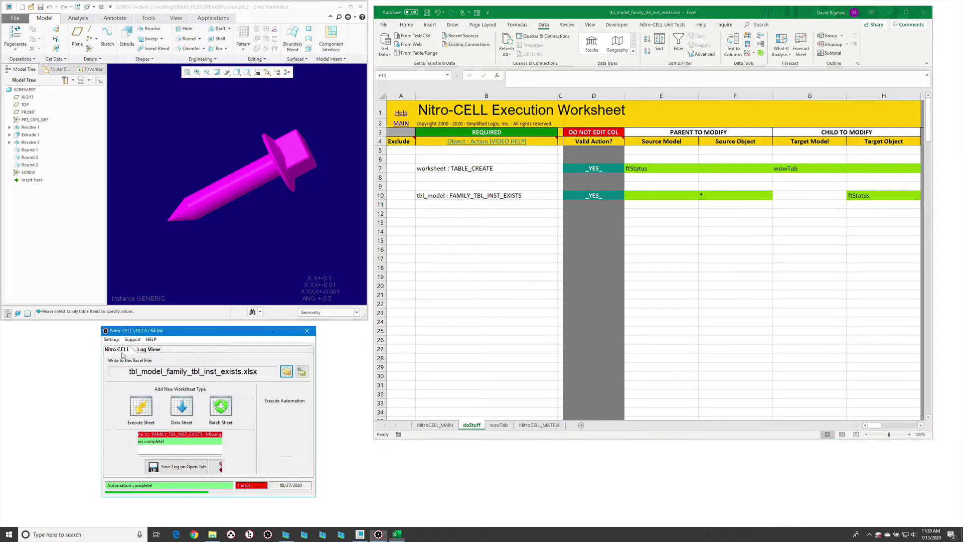
pyautogui.click(284, 429)
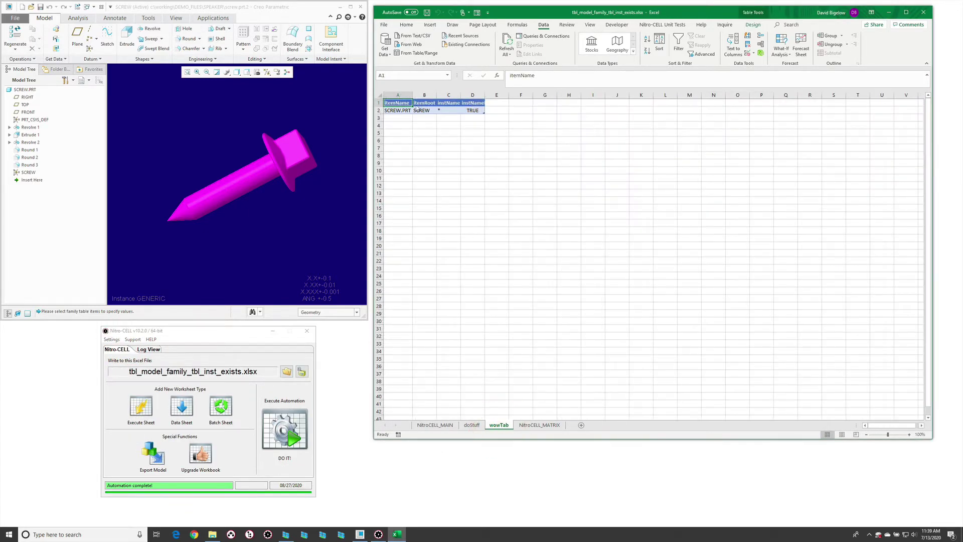
# - Auto-fit the widths of columns A to D on the wowTab sheet
pyautogui.moveTo(402, 96); pyautogui.dragTo(472, 95)
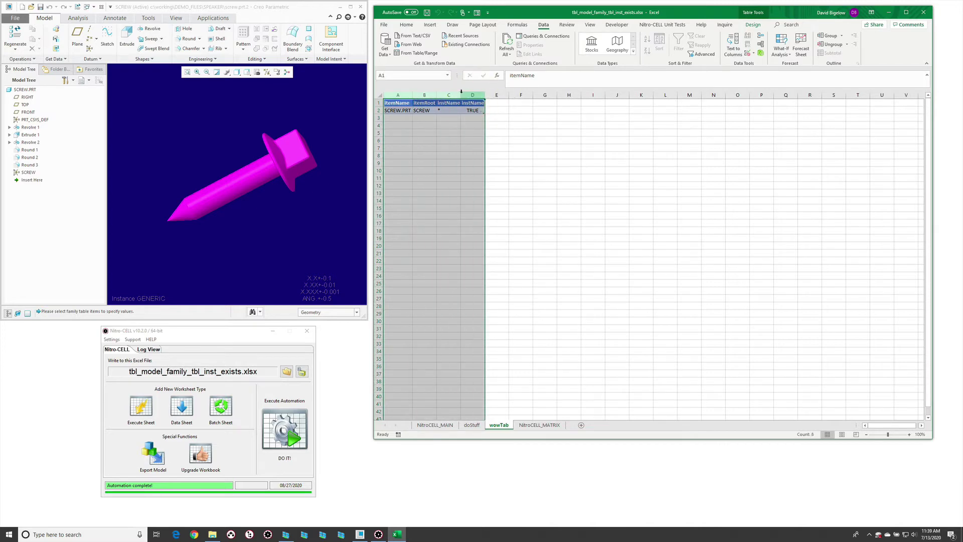
pyautogui.doubleClick(460, 95)
pyautogui.click(496, 133)
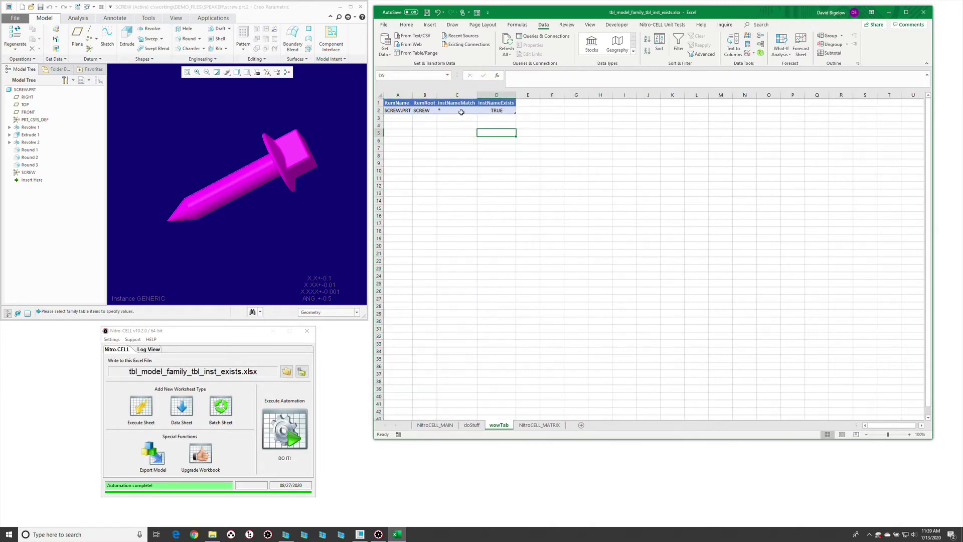
# - Return to the doStuff sheet, and replace the open screw part in Creo with cone.prt
pyautogui.click(471, 425)
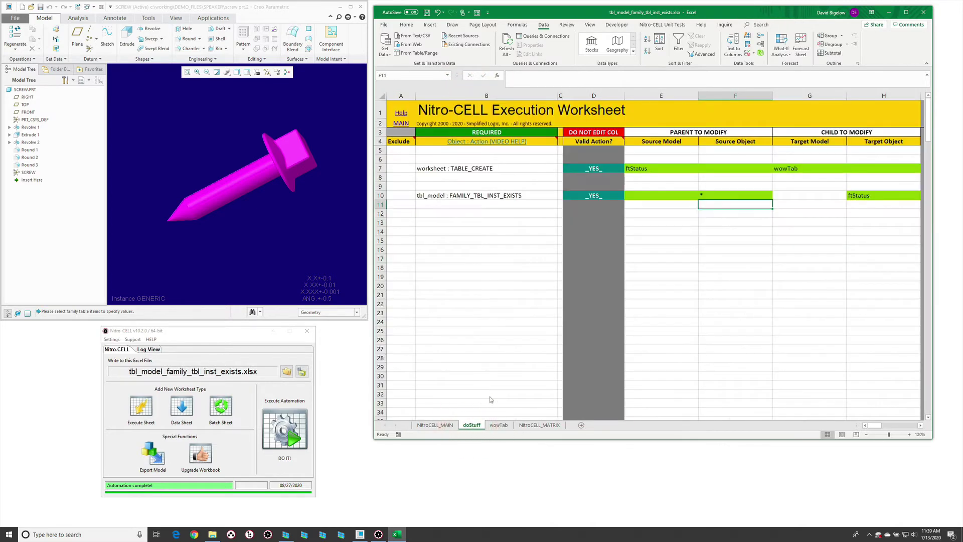
pyautogui.click(249, 235)
pyautogui.hotkey('ctrl', 'w')
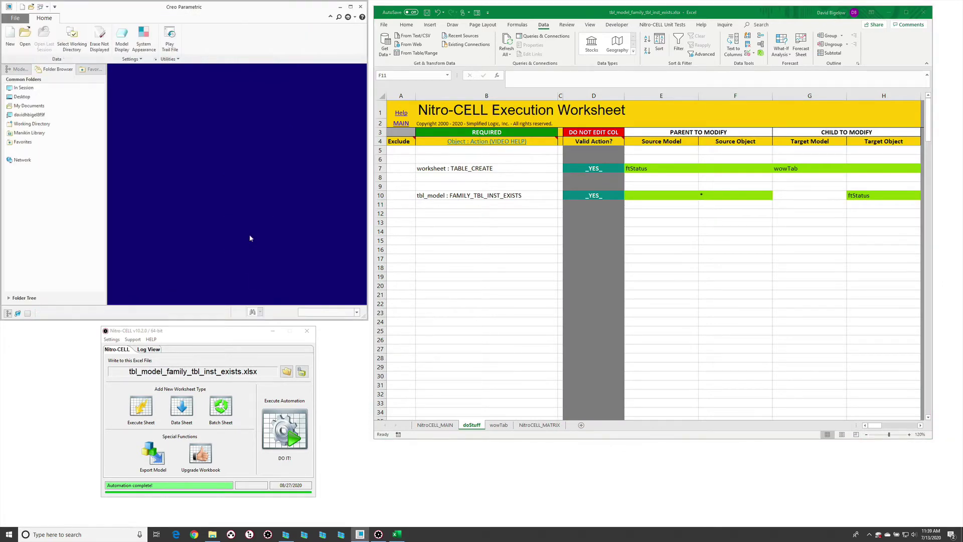
pyautogui.hotkey('ctrl', 'o')
pyautogui.doubleClick(423, 241)
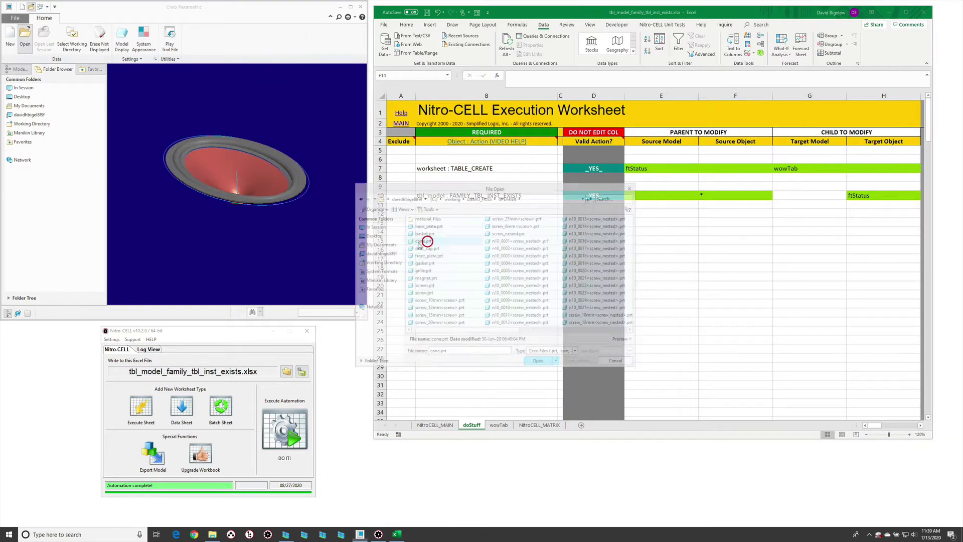
# - Run the automation on the cone part and display the wowTab results sheet
pyautogui.click(281, 435)
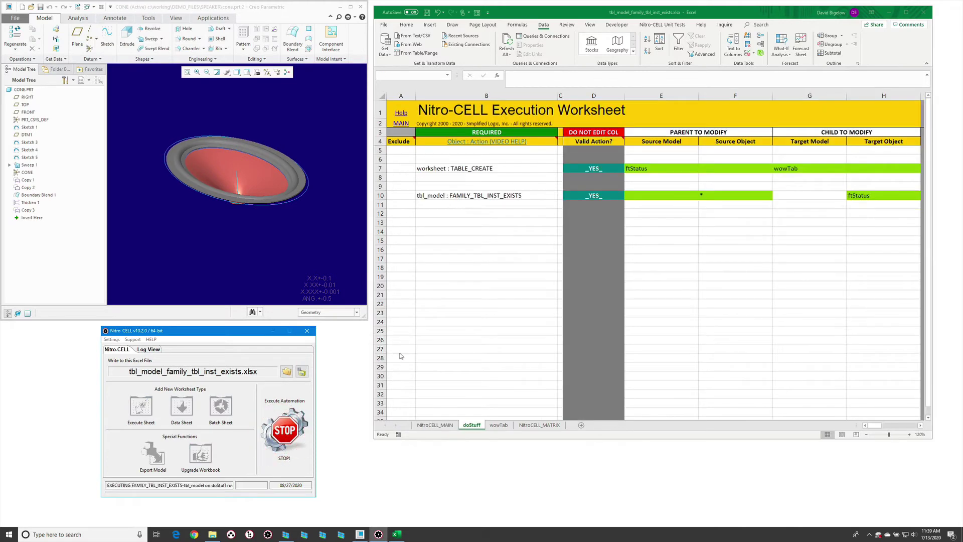
pyautogui.click(493, 426)
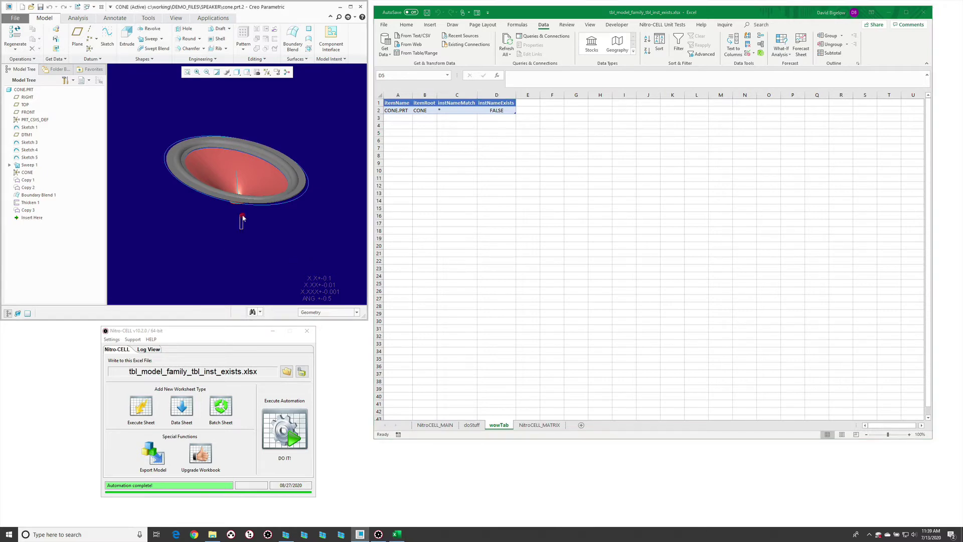
# - Check the cone part's family table for instances and close it without changes
pyautogui.moveTo(240, 217); pyautogui.dragTo(253, 223, button='middle')
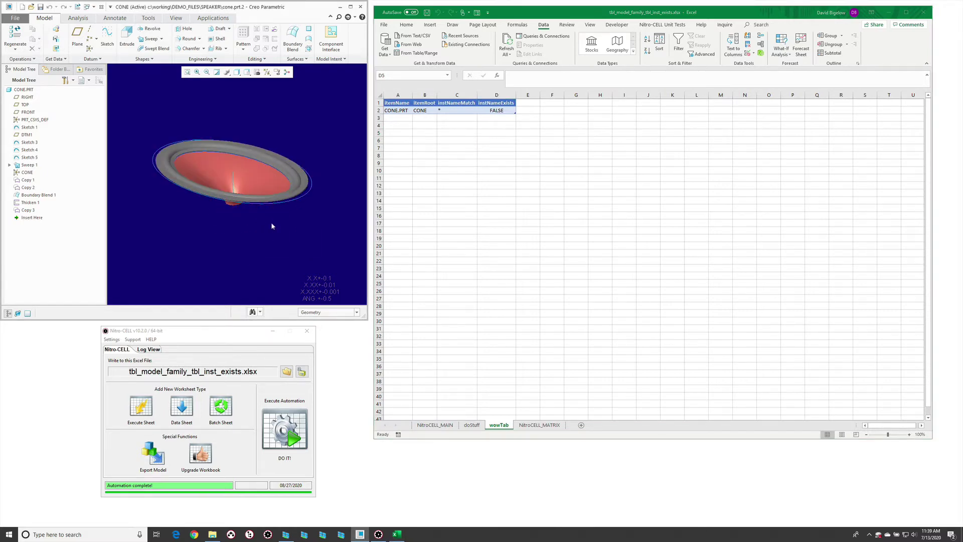
pyautogui.click(148, 17)
pyautogui.click(144, 40)
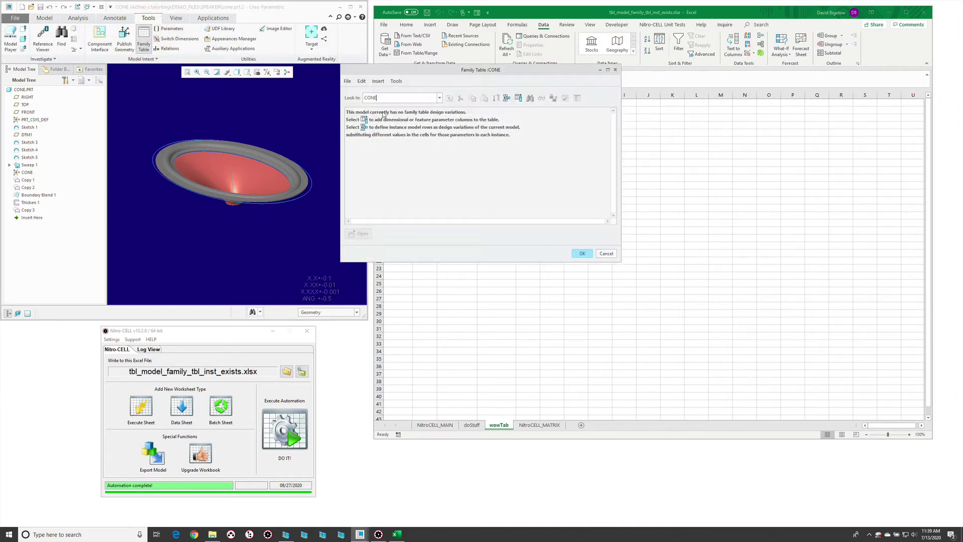
pyautogui.click(606, 254)
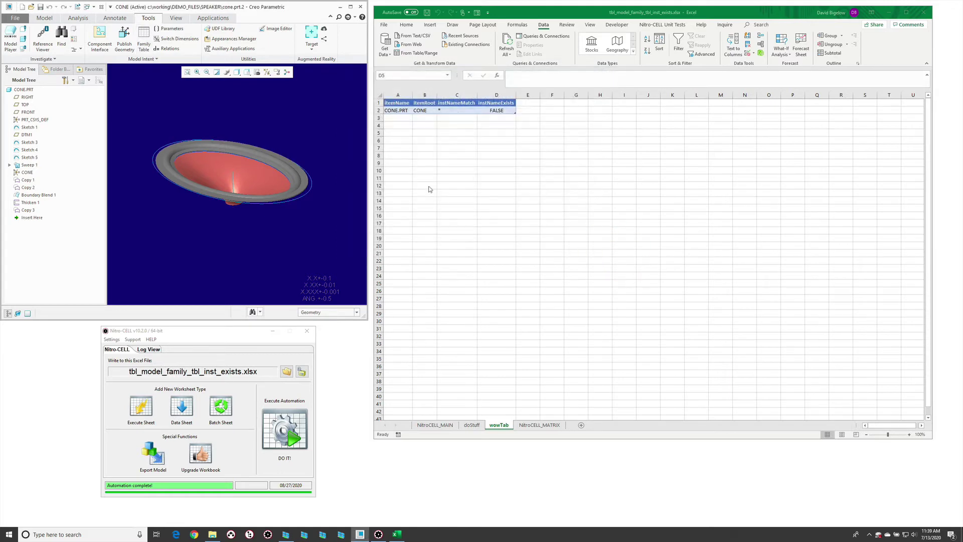
# - In Creo, close the cone part and open the generic model of screw.prt from the SPEAKER folder
pyautogui.click(231, 240)
pyautogui.click(231, 246)
pyautogui.hotkey('ctrl', 'w')
pyautogui.hotkey('ctrl', 'o')
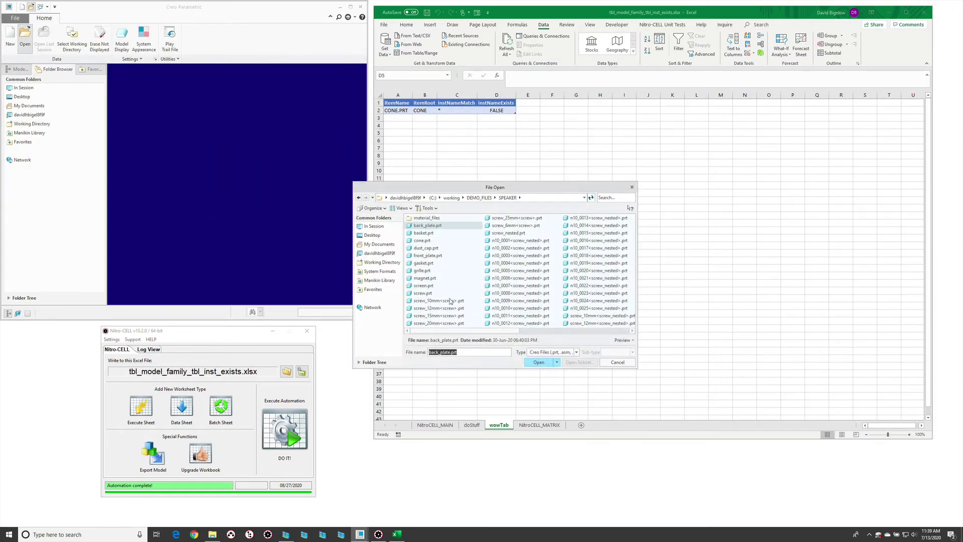
pyautogui.doubleClick(445, 294)
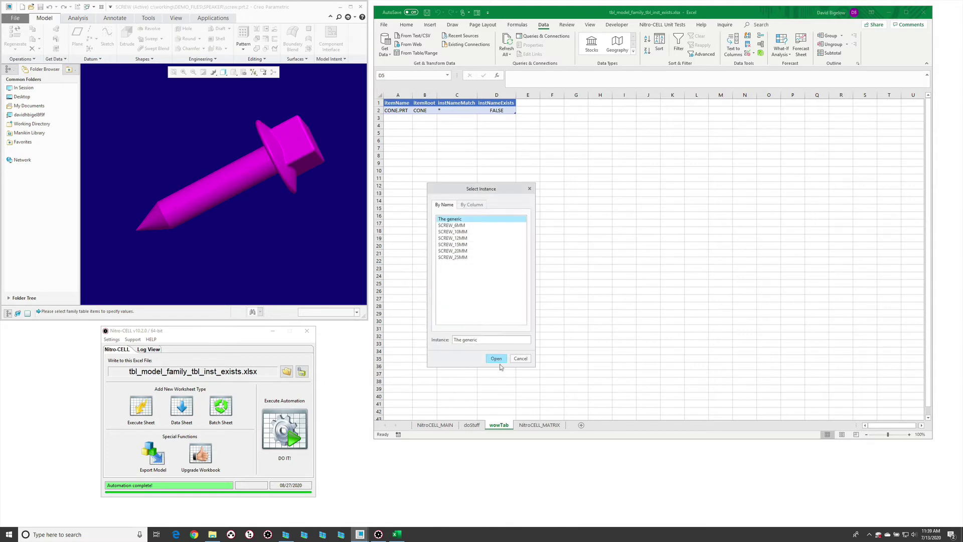
pyautogui.click(497, 358)
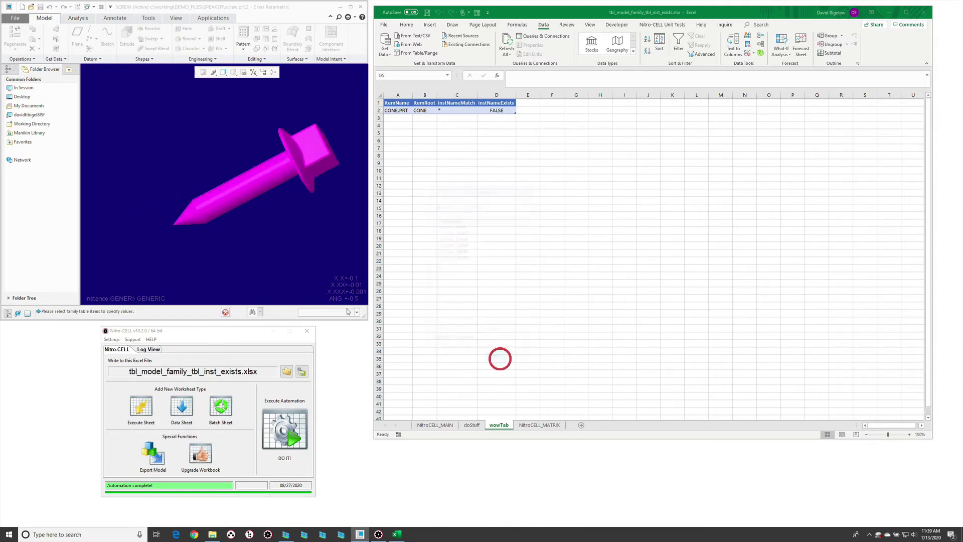
# - Return to the doStuff sheet, run the Nitro-CELL automation on the screw part, and display the wowTab results
pyautogui.click(469, 431)
pyautogui.click(471, 425)
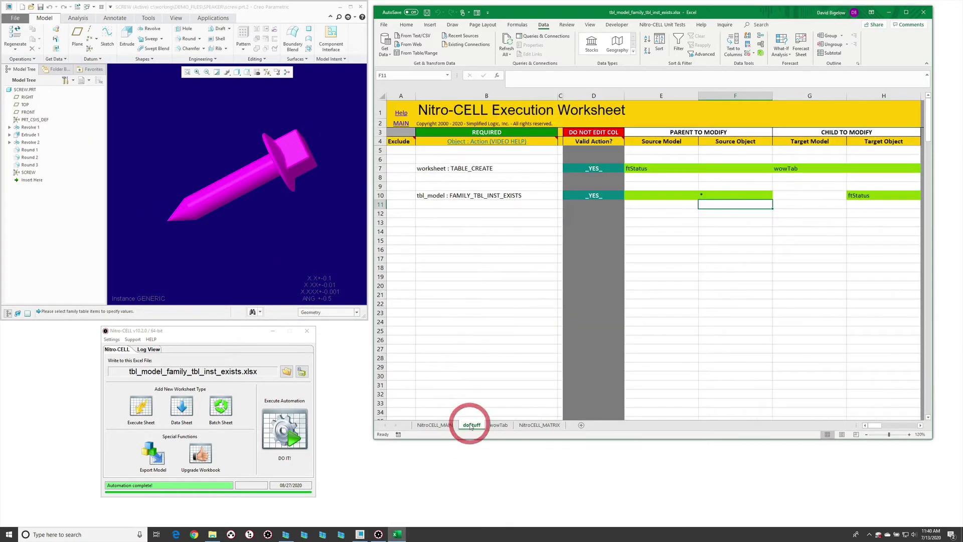
pyautogui.click(285, 428)
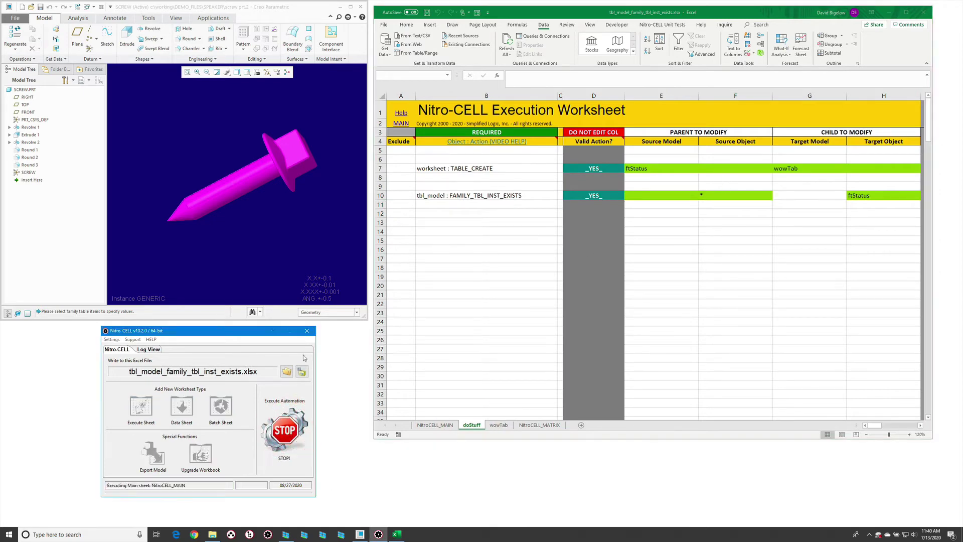
pyautogui.click(499, 425)
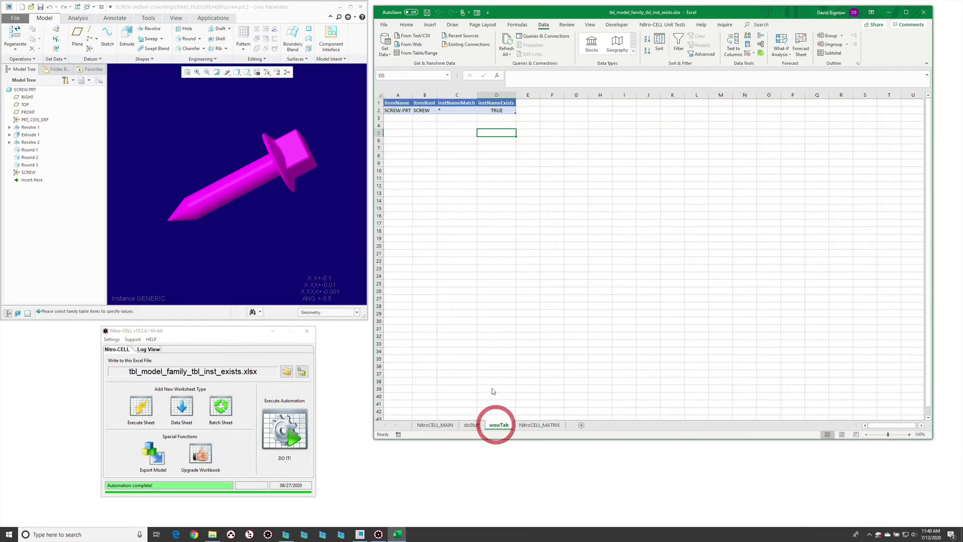
# - Set the instance name pattern of the FAMILY_TBL_INST_EXISTS action to *6* on doStuff, and run the automation to view the wowTab results
pyautogui.click(471, 424)
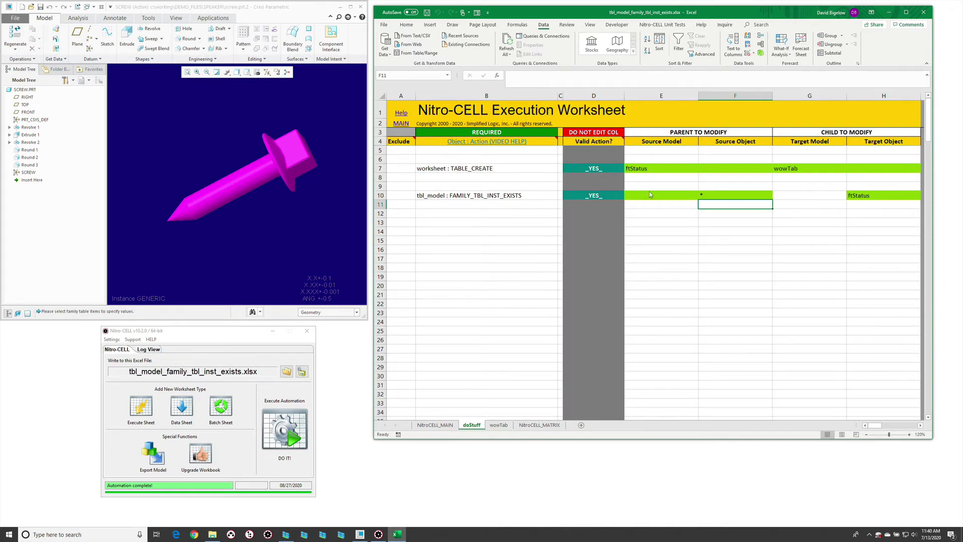
pyautogui.click(702, 195)
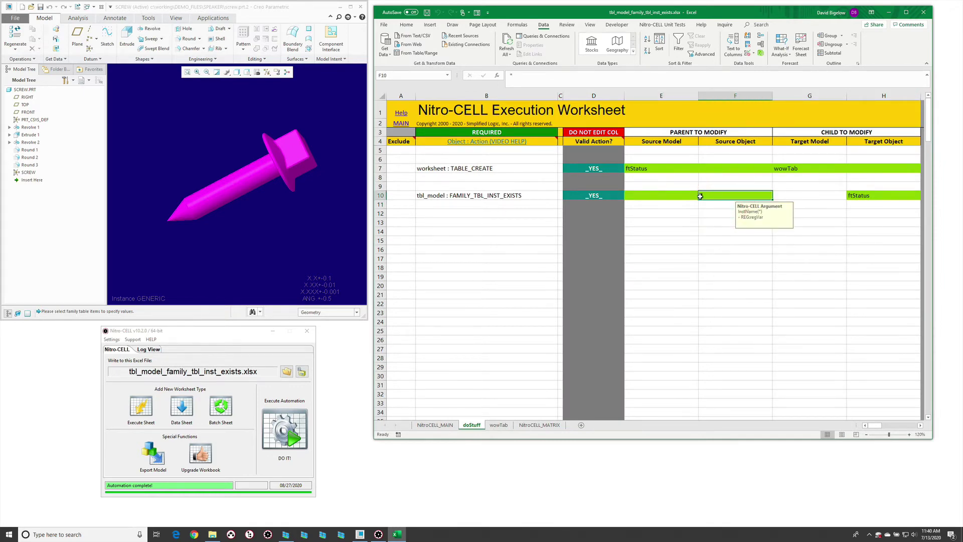
pyautogui.write('6*')
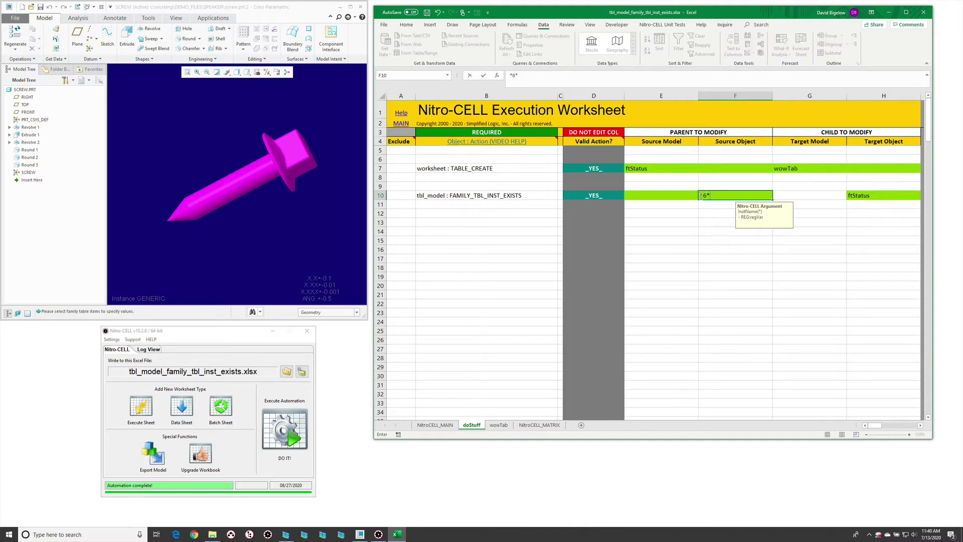
pyautogui.press('Return')
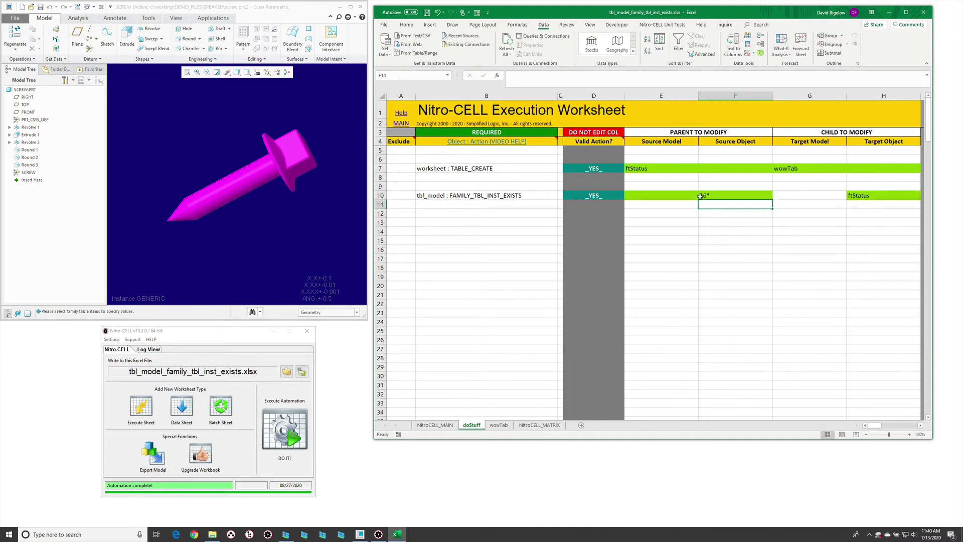
pyautogui.click(284, 429)
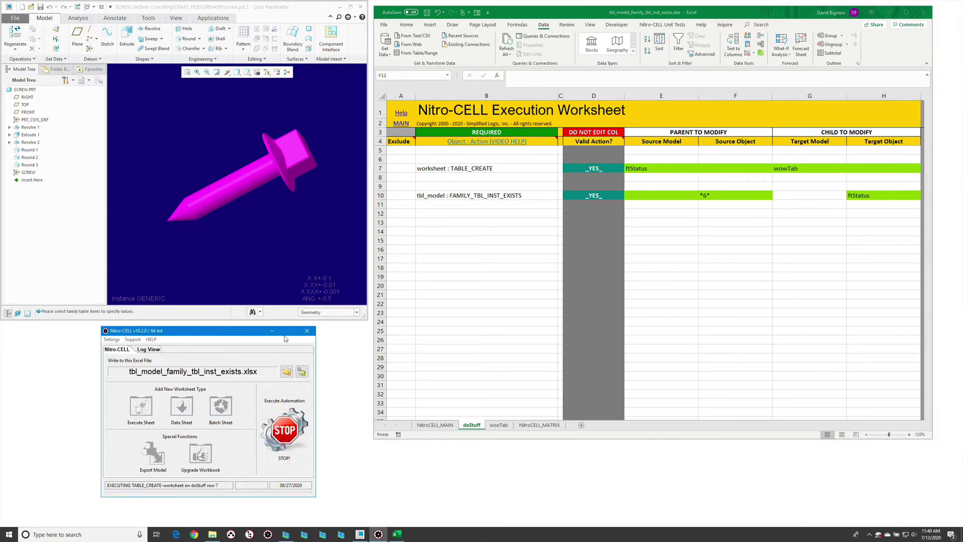
pyautogui.click(492, 424)
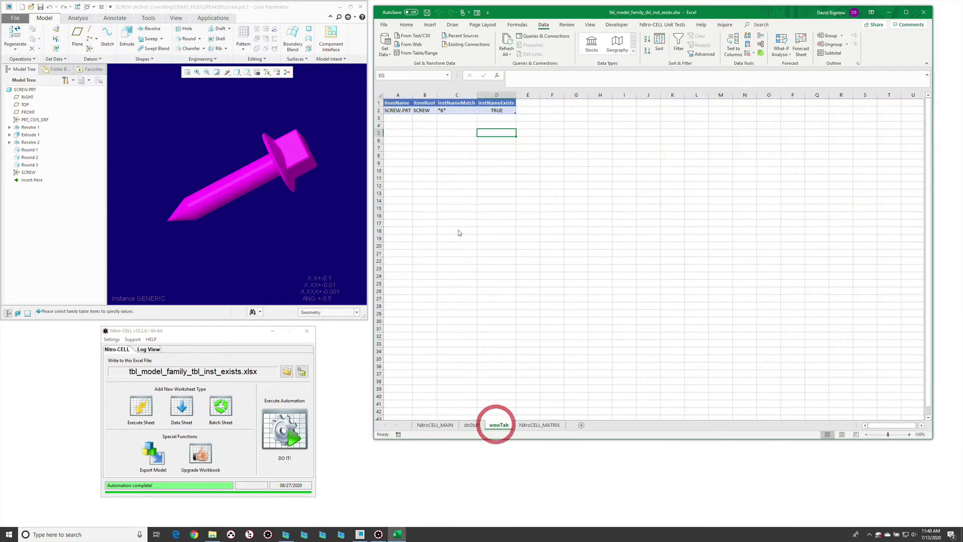
# - Check the instance names in the screw part's family table in Creo and close it without changes
pyautogui.click(268, 206)
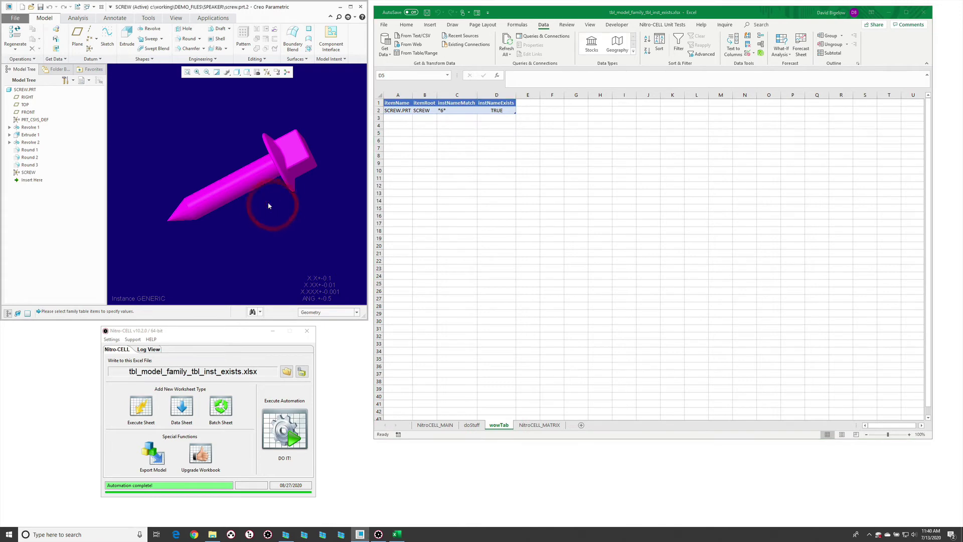
pyautogui.click(148, 18)
pyautogui.click(144, 40)
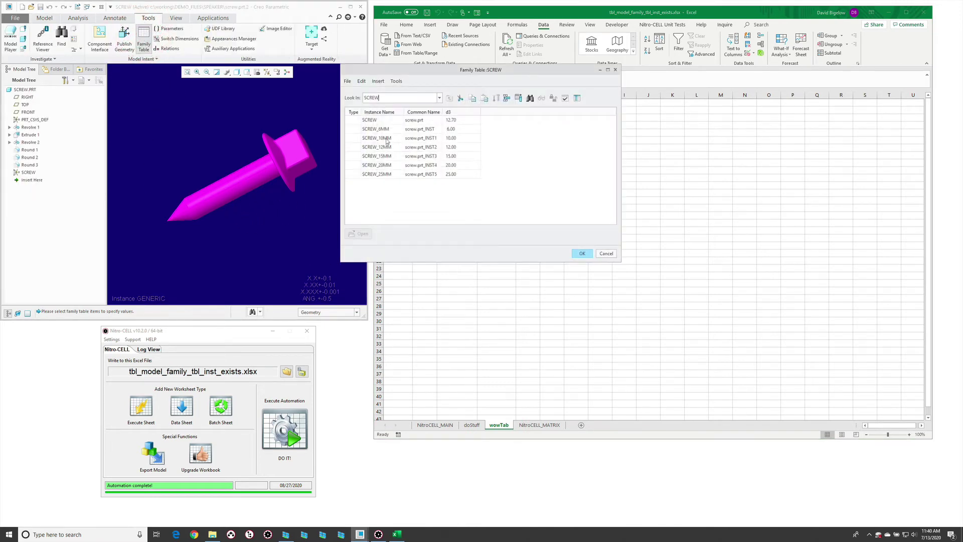
pyautogui.click(606, 253)
pyautogui.click(580, 235)
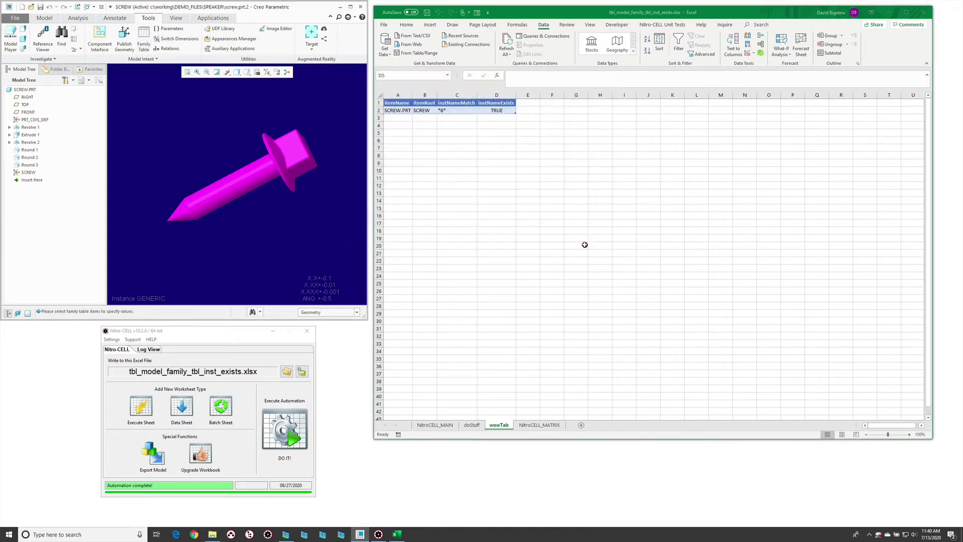
# - Change the FAMILY_TBL_INST_EXISTS instance name pattern on doStuff to *99*, and rerun the automation to view the wowTab results
pyautogui.click(471, 425)
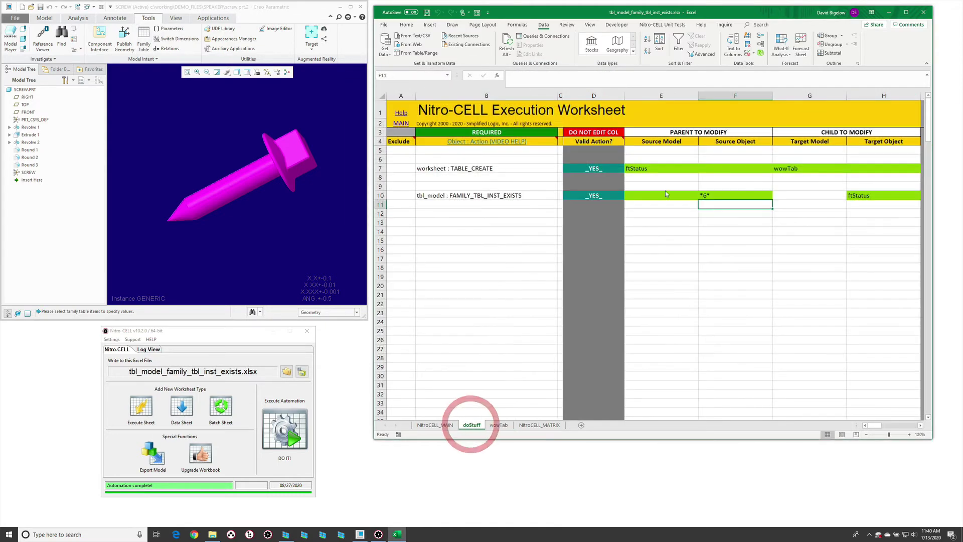
pyautogui.click(721, 194)
pyautogui.doubleClick(722, 194)
pyautogui.press('BackSpace')
pyautogui.write('99')
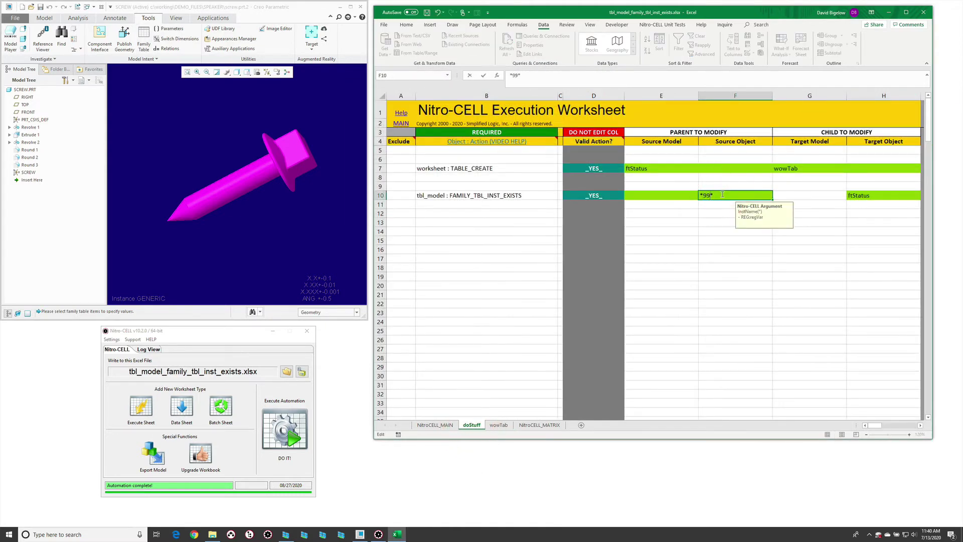
pyautogui.click(707, 211)
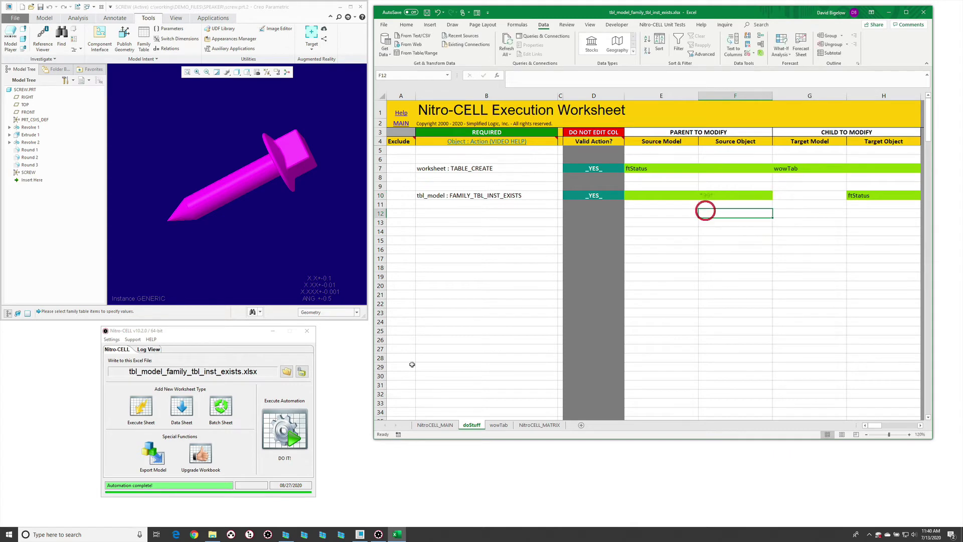
pyautogui.click(273, 452)
pyautogui.click(502, 425)
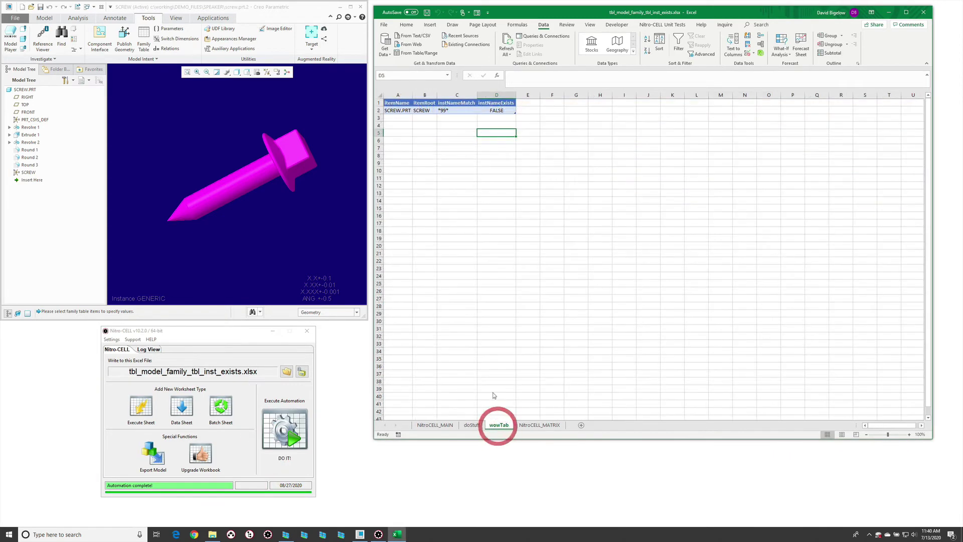
# - Return to the doStuff sheet, and replace the open screw part in Creo with speaker.asm, filtering the files by *speak*
pyautogui.click(470, 425)
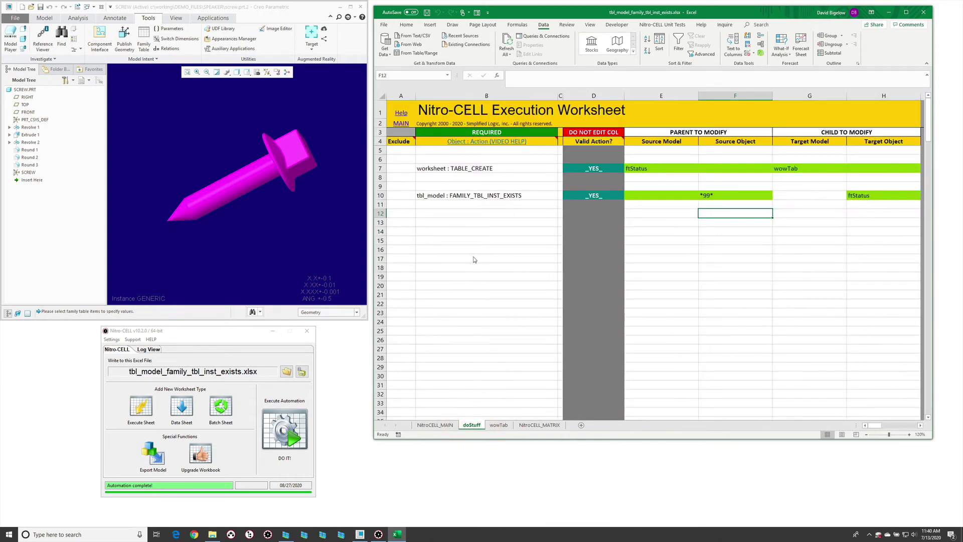
pyautogui.click(682, 196)
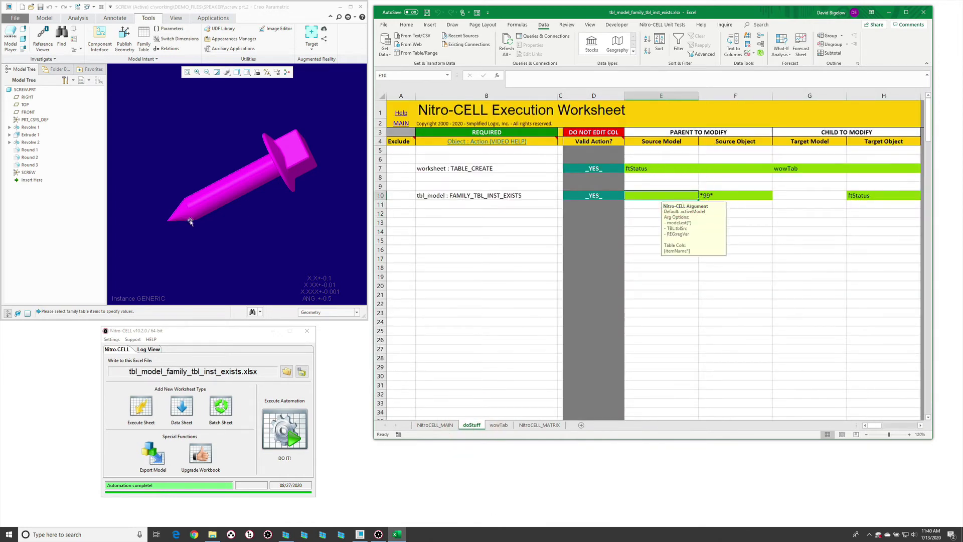
pyautogui.click(250, 224)
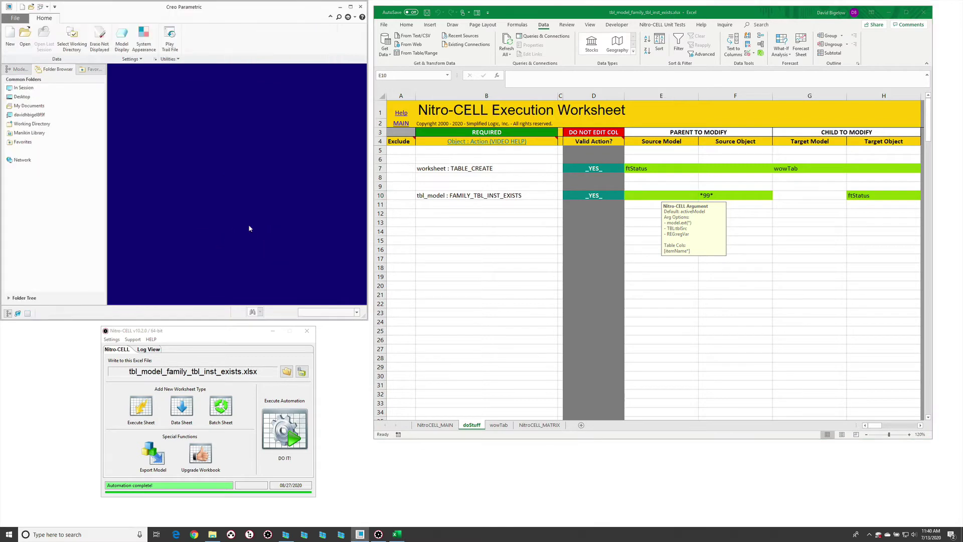
pyautogui.hotkey('ctrl', 'o')
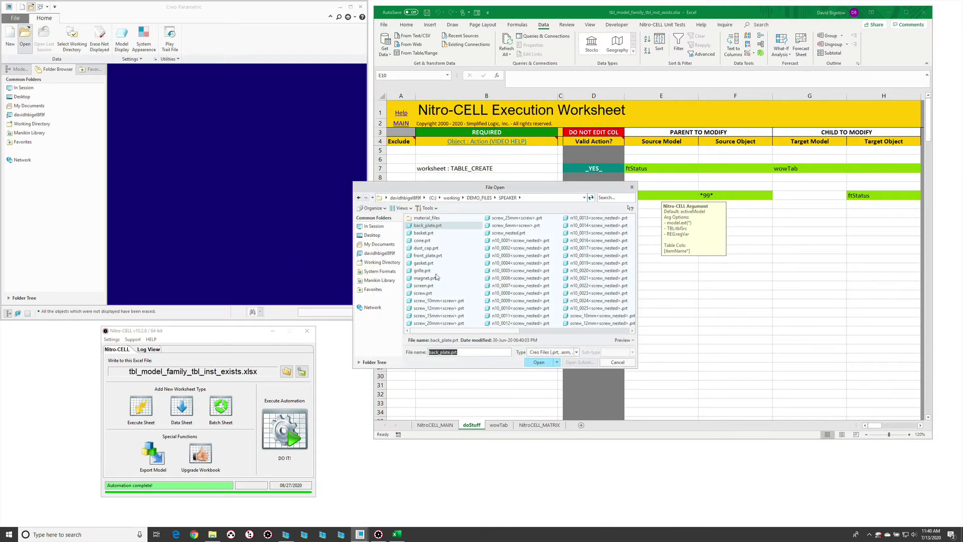
pyautogui.write('*speak*')
pyautogui.press('Return')
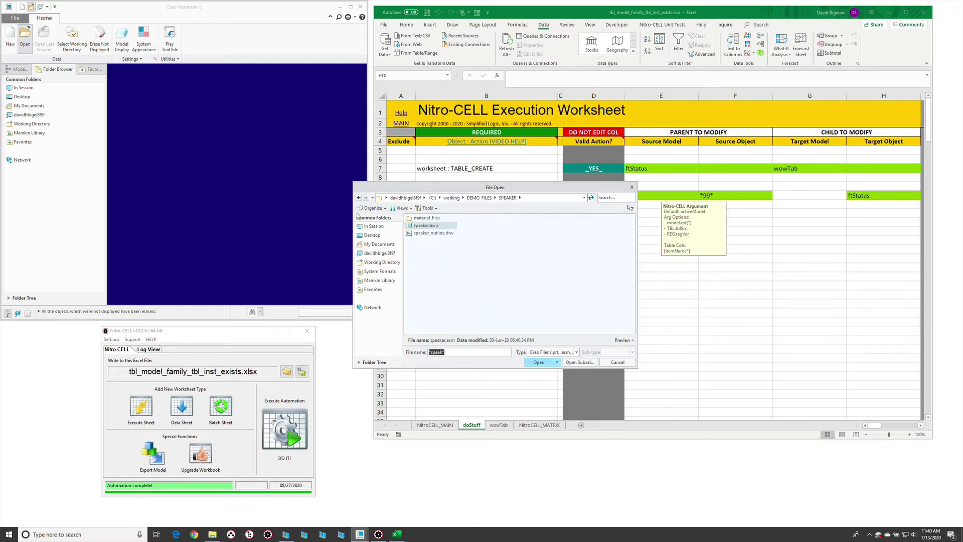
pyautogui.doubleClick(447, 228)
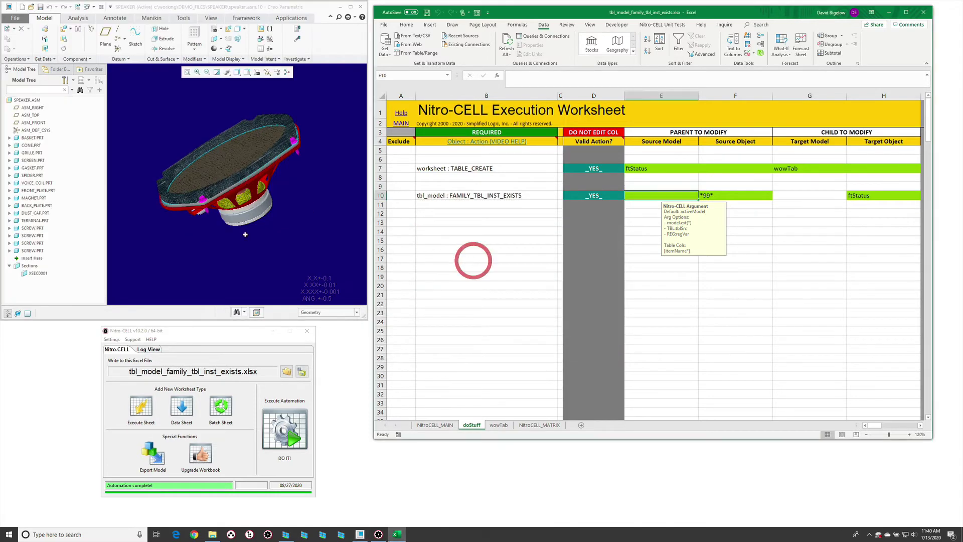
# - Set the source model of the FAMILY_TBL_INST_EXISTS action in row 10 to *.* to cover all models
pyautogui.click(656, 196)
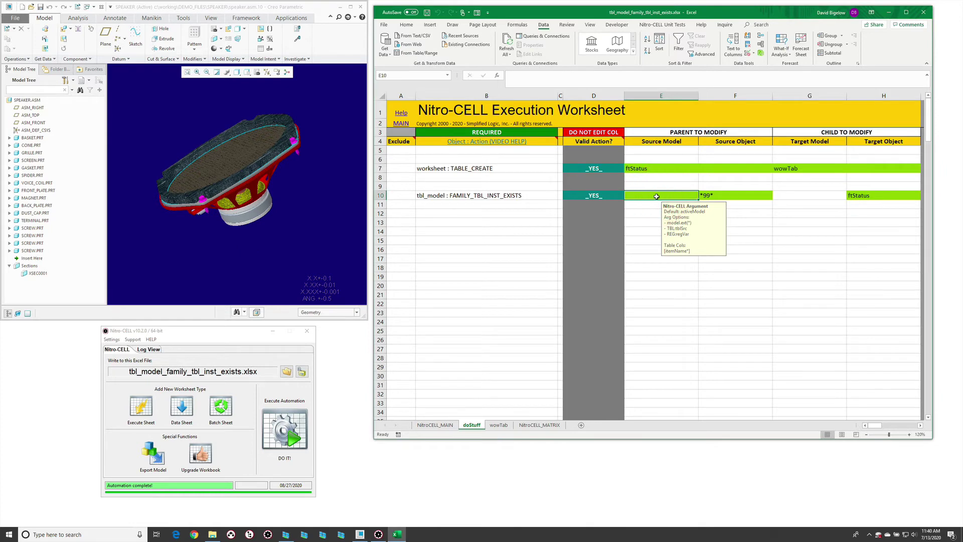
pyautogui.write('*.*')
pyautogui.press('Return')
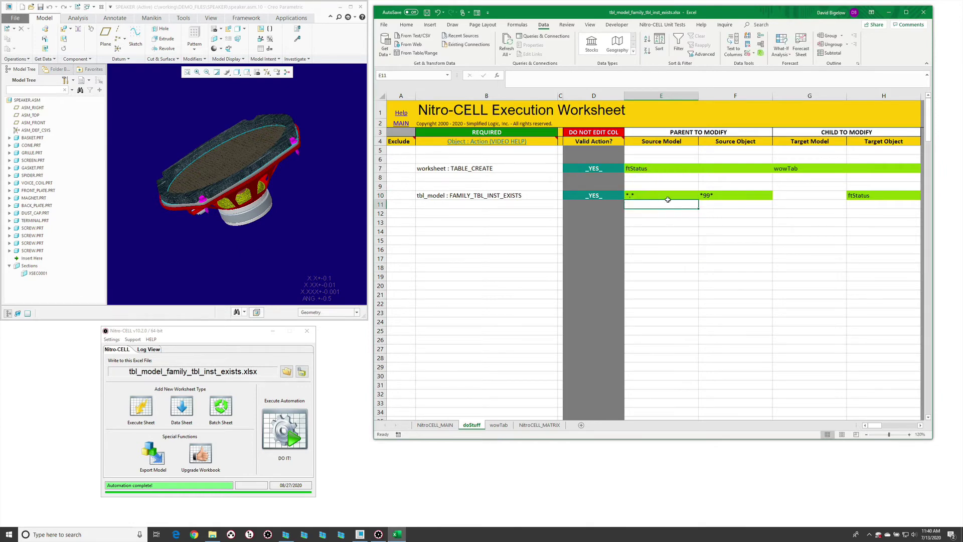
# - Set the row 10 instance name pattern to *, and run the automation on the speaker assembly to view the wowTab results
pyautogui.doubleClick(714, 194)
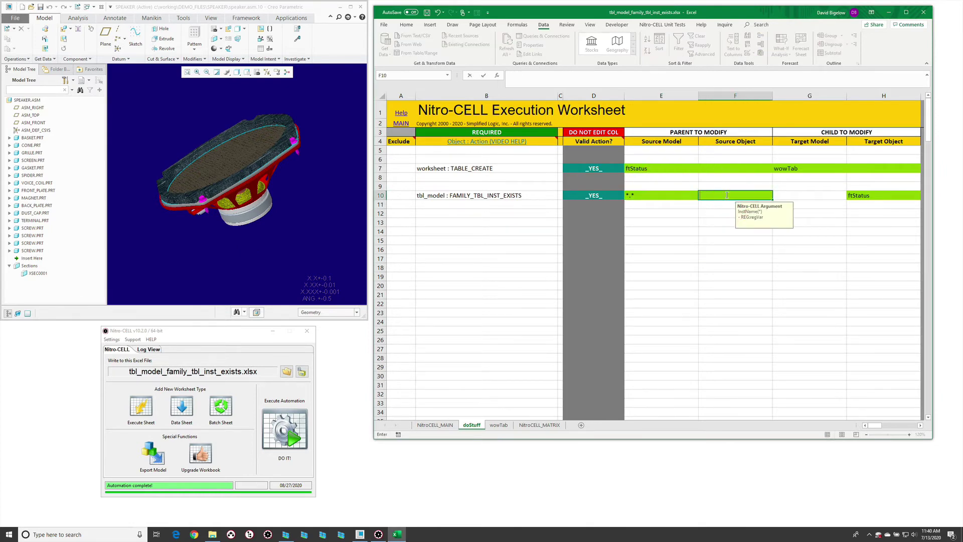
pyautogui.write('*')
pyautogui.press('Return')
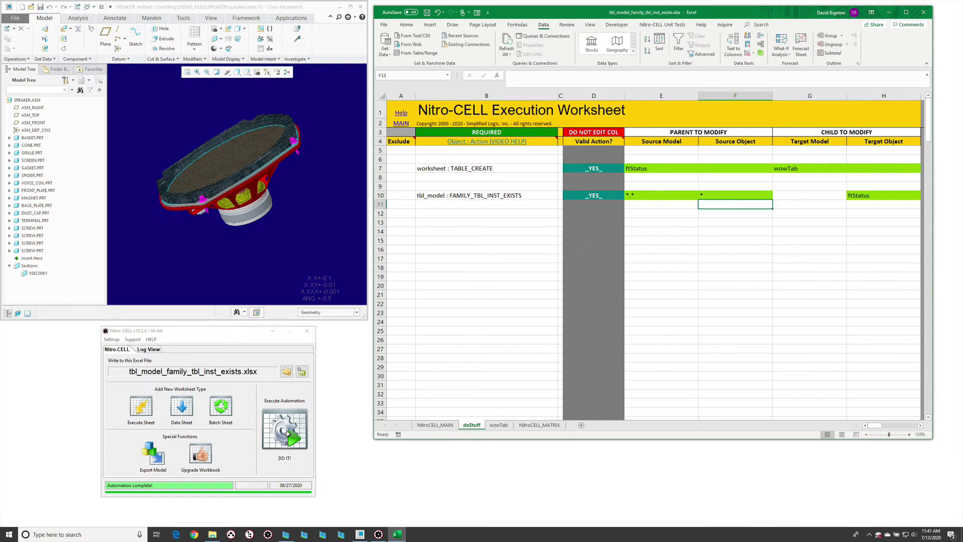
pyautogui.click(285, 432)
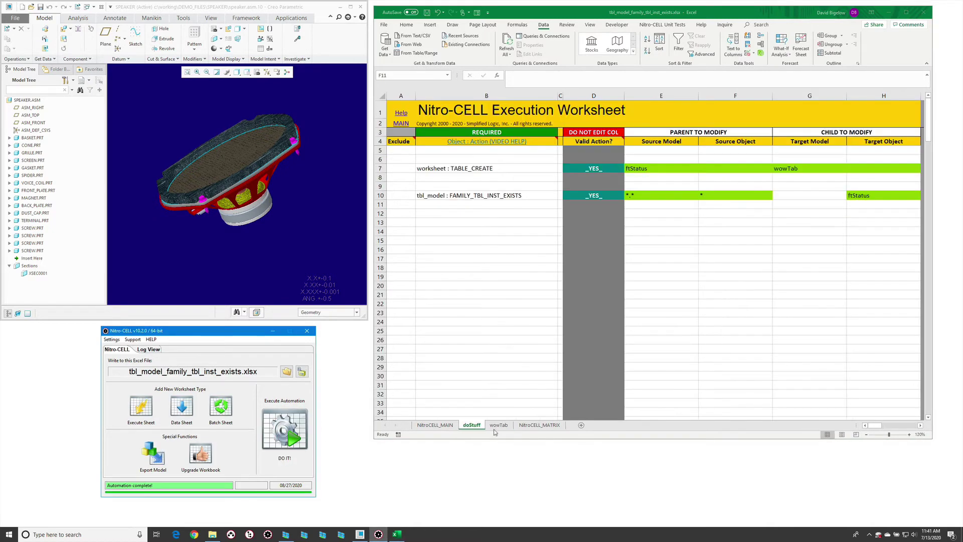
pyautogui.click(498, 425)
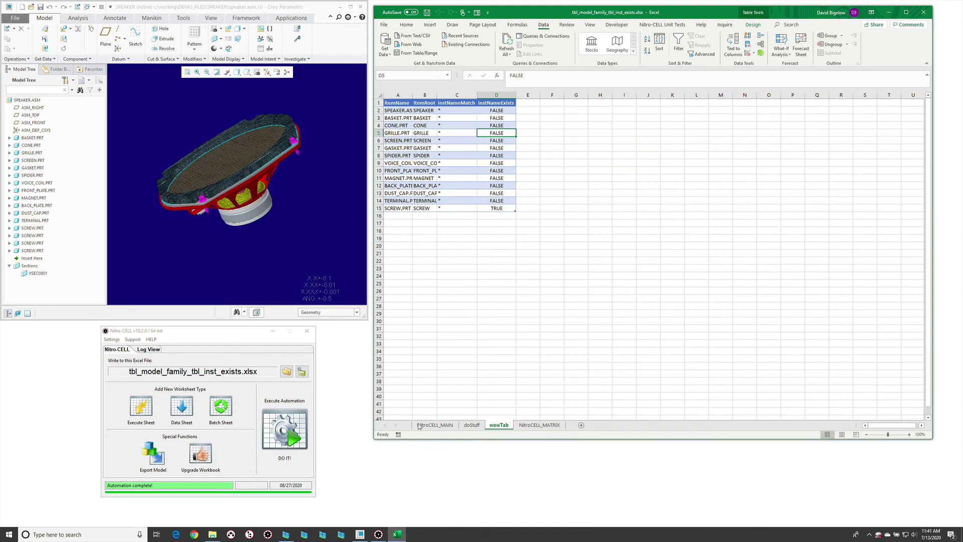
# - Change the row 10 instance name pattern on doStuff to *2*, and rerun the automation on the assembly to view the wowTab results
pyautogui.click(471, 424)
pyautogui.click(710, 196)
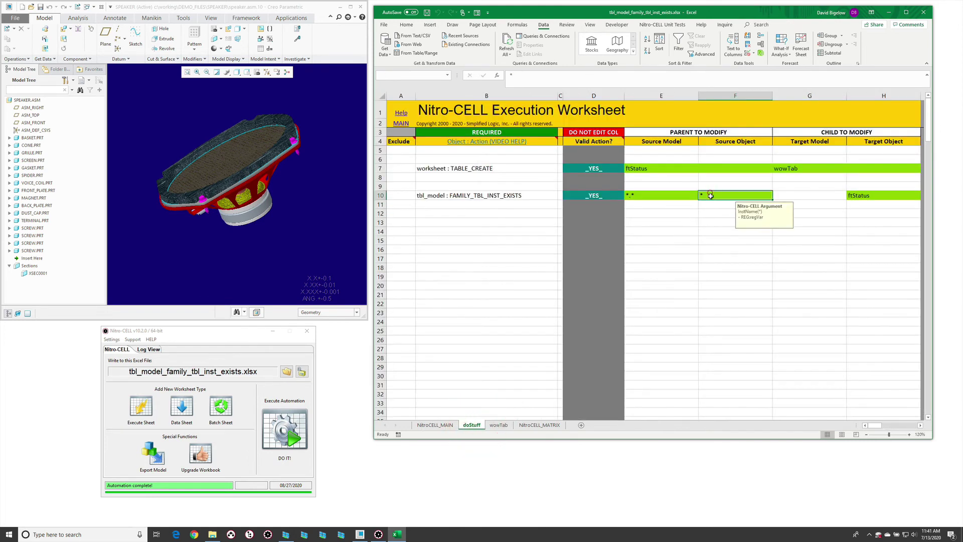
pyautogui.write('*')
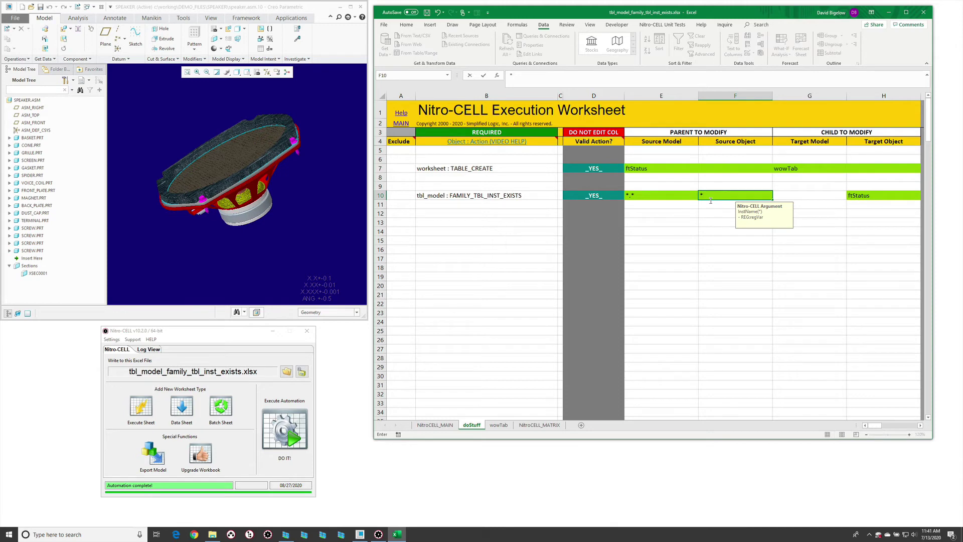
pyautogui.write('2*')
pyautogui.press('Return')
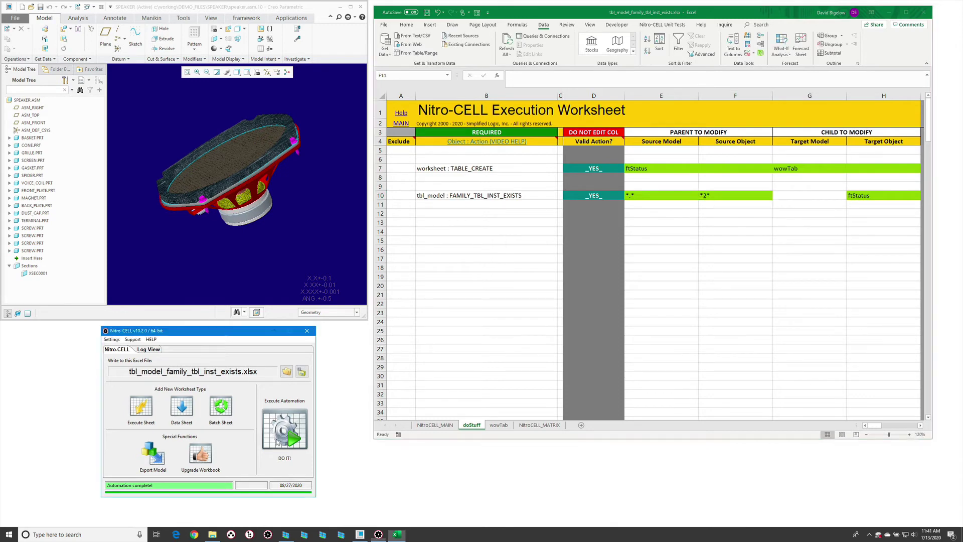
pyautogui.click(499, 425)
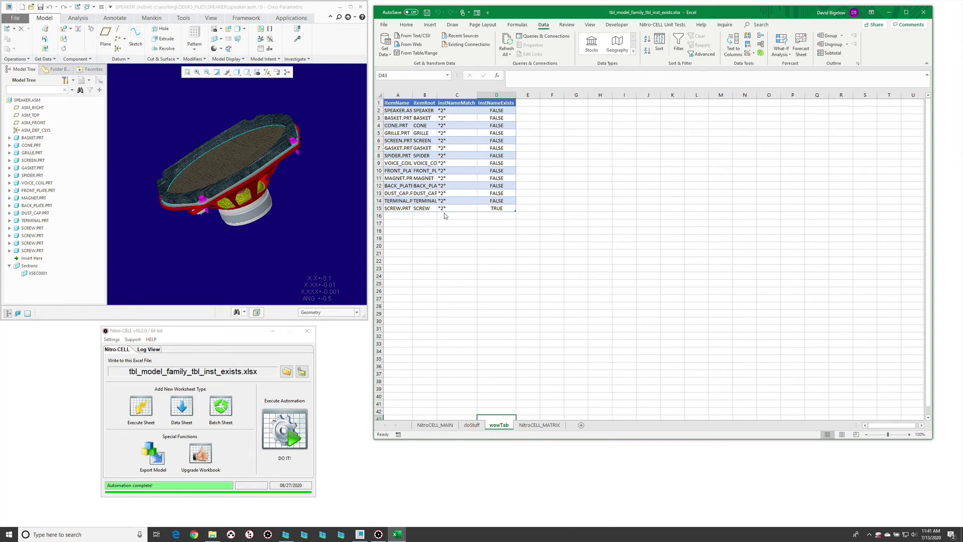
# - Return to the doStuff sheet, and replace the speaker assembly in Creo with the generic of screw_nested.prt, filtering the files by *scre*
pyautogui.click(472, 425)
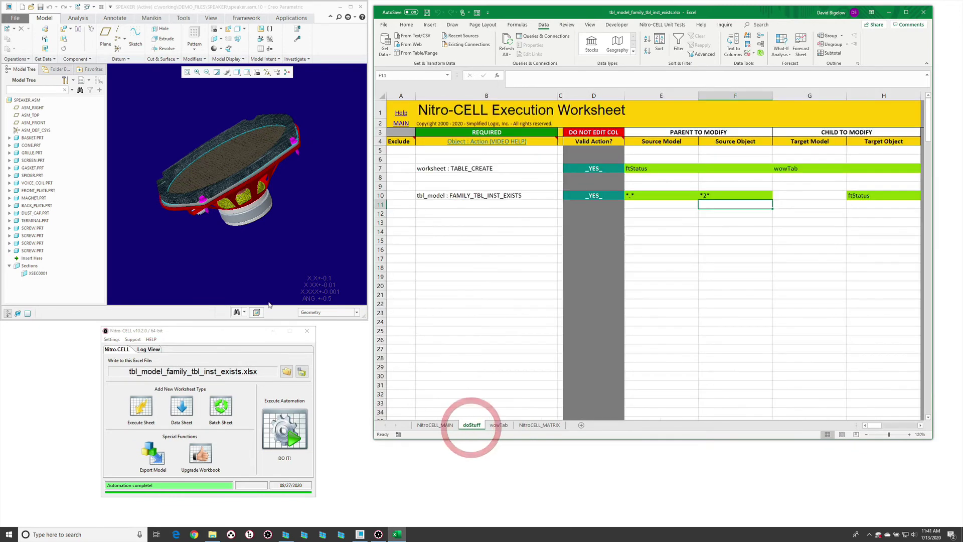
pyautogui.click(284, 264)
pyautogui.hotkey('ctrl', 'w')
pyautogui.hotkey('ctrl', 'o')
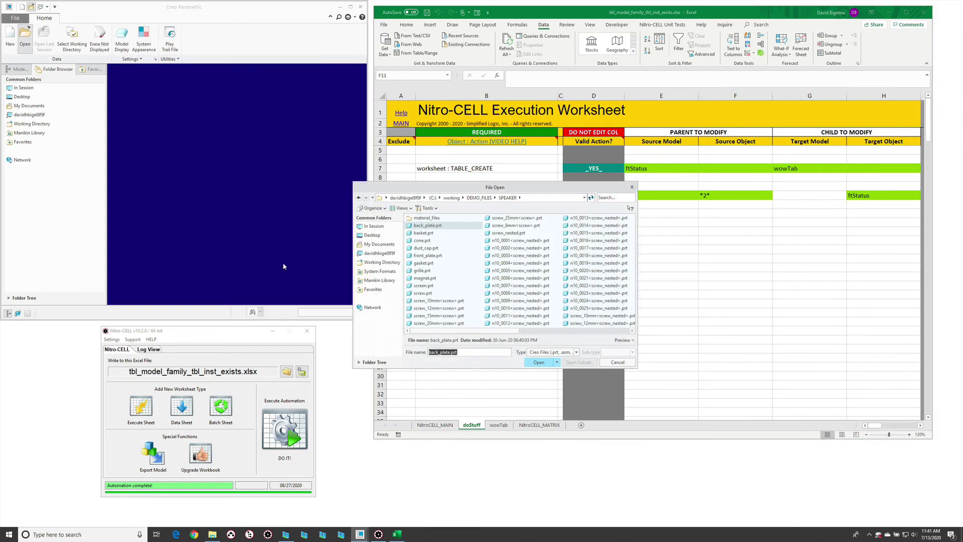
pyautogui.write('*scre*')
pyautogui.click(447, 286)
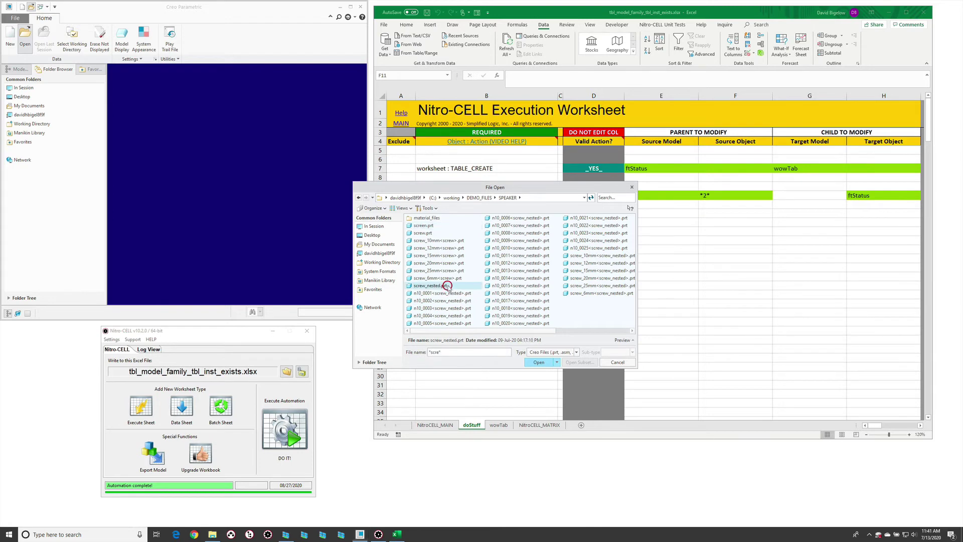
pyautogui.doubleClick(446, 286)
pyautogui.click(496, 359)
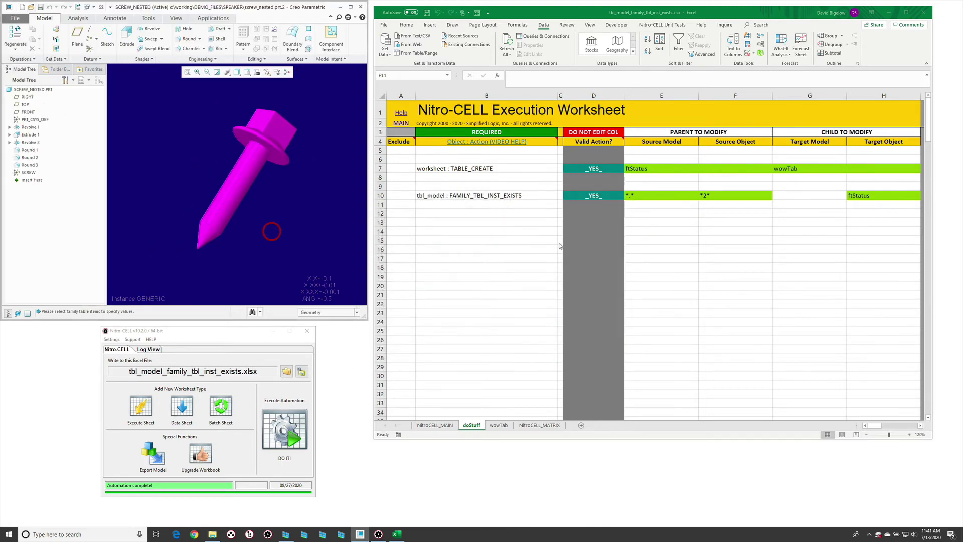
# - Close the nested screw part in Creo, run the automation with the *2* pattern, and view the wowTab results
pyautogui.click(704, 196)
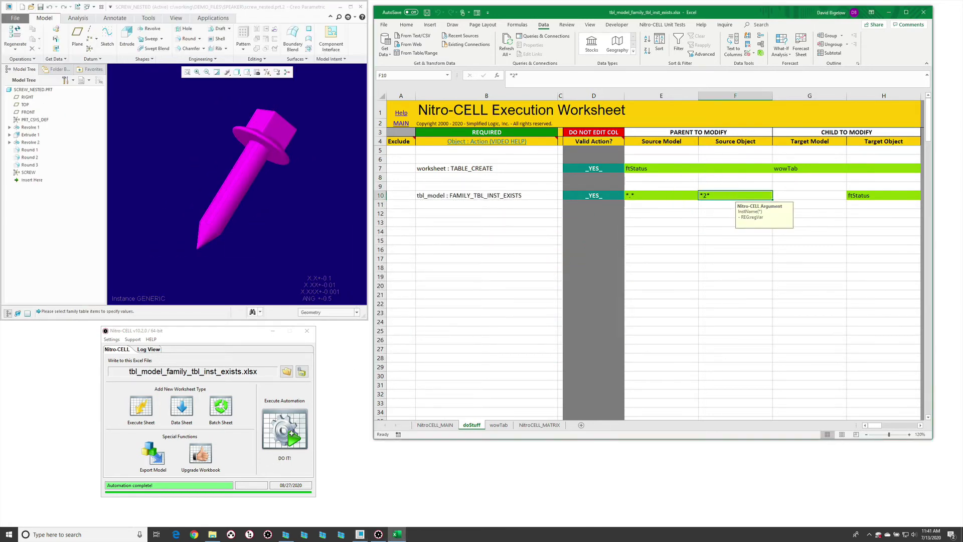
pyautogui.click(297, 212)
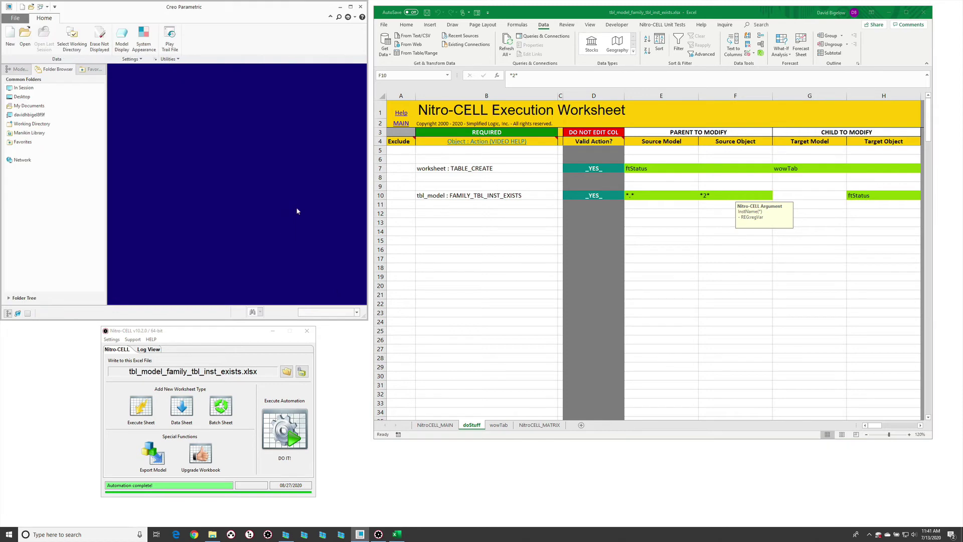
pyautogui.click(283, 434)
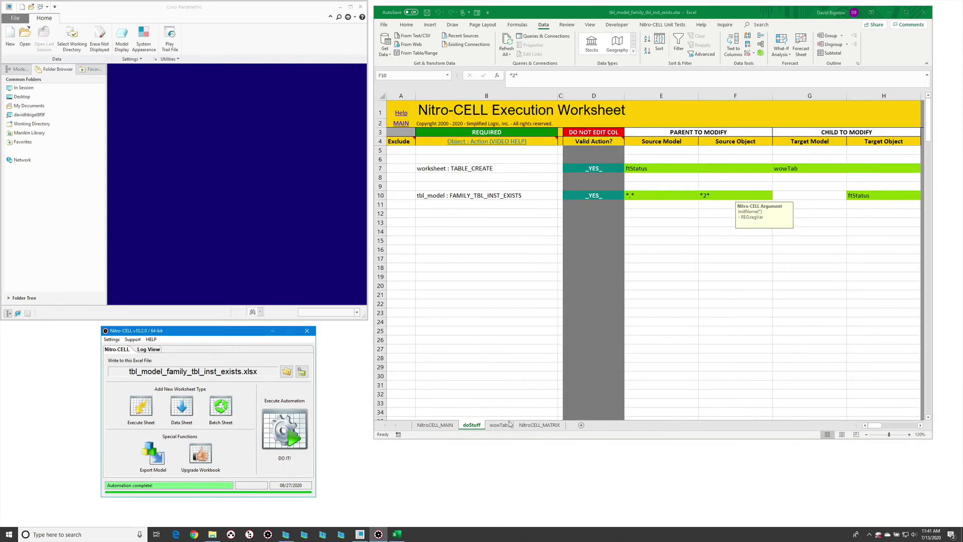
pyautogui.click(503, 425)
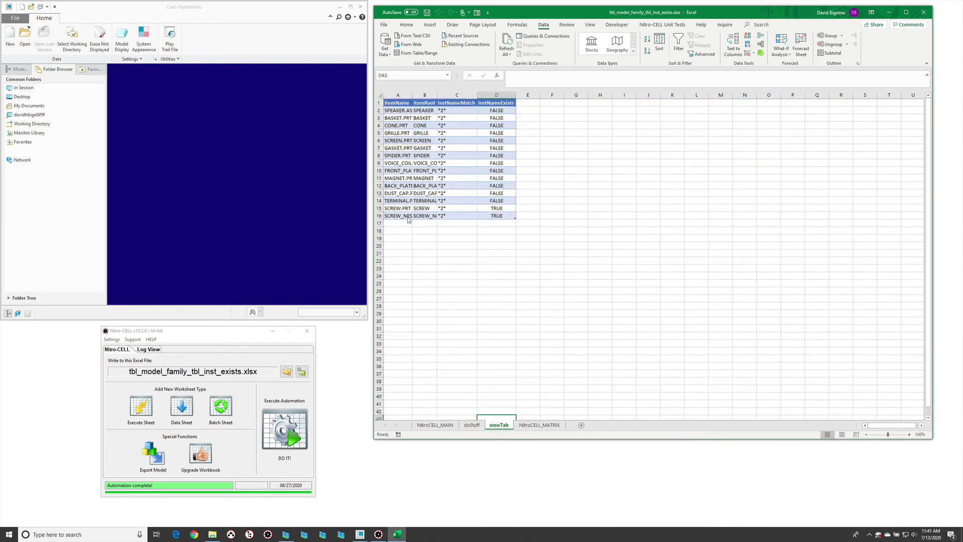
# - Auto-fit the widths of the wowTab results columns, and examine the instance matches for SCREW.PRT and SCREW_NESTED.PRT
pyautogui.moveTo(401, 95); pyautogui.dragTo(473, 93)
pyautogui.doubleClick(475, 95)
pyautogui.click(424, 194)
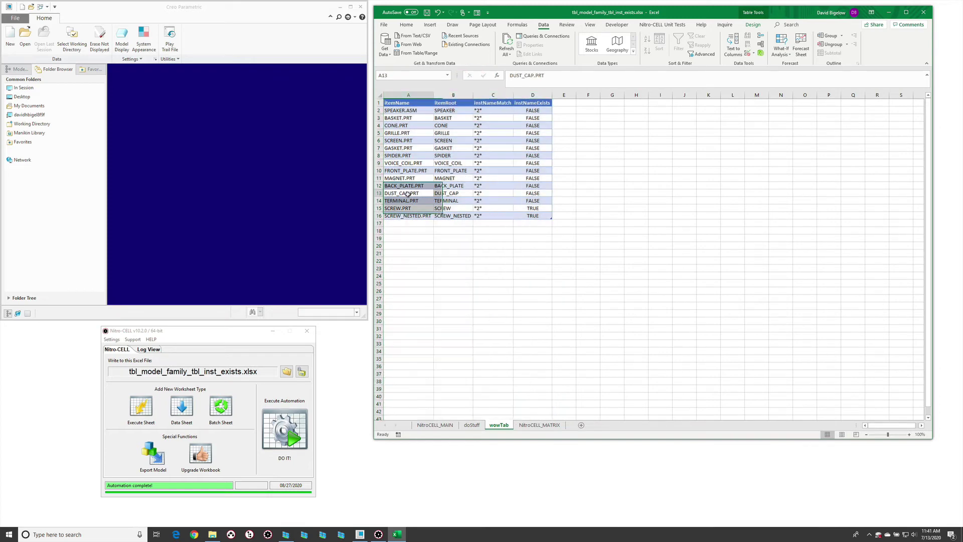
pyautogui.click(416, 221)
pyautogui.click(534, 210)
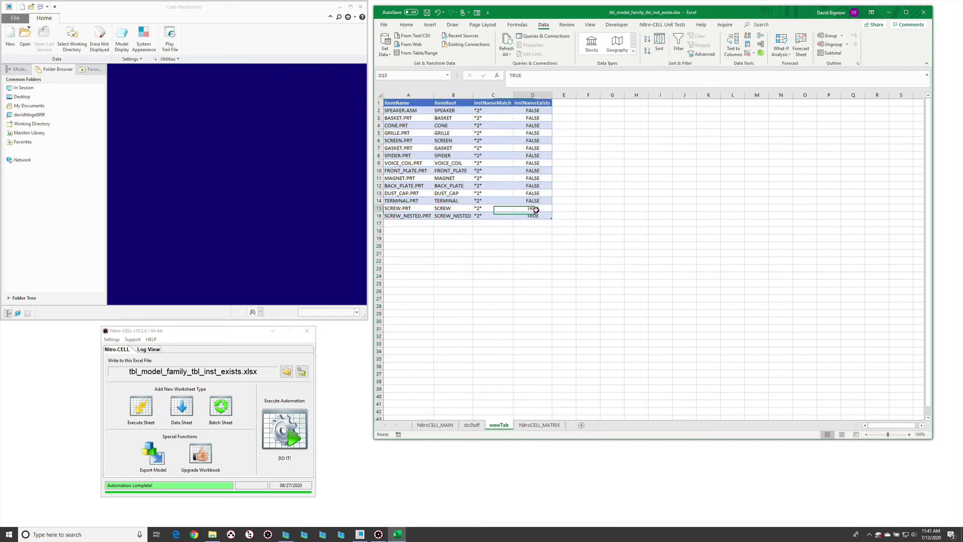
pyautogui.click(535, 216)
pyautogui.click(537, 218)
pyautogui.click(483, 214)
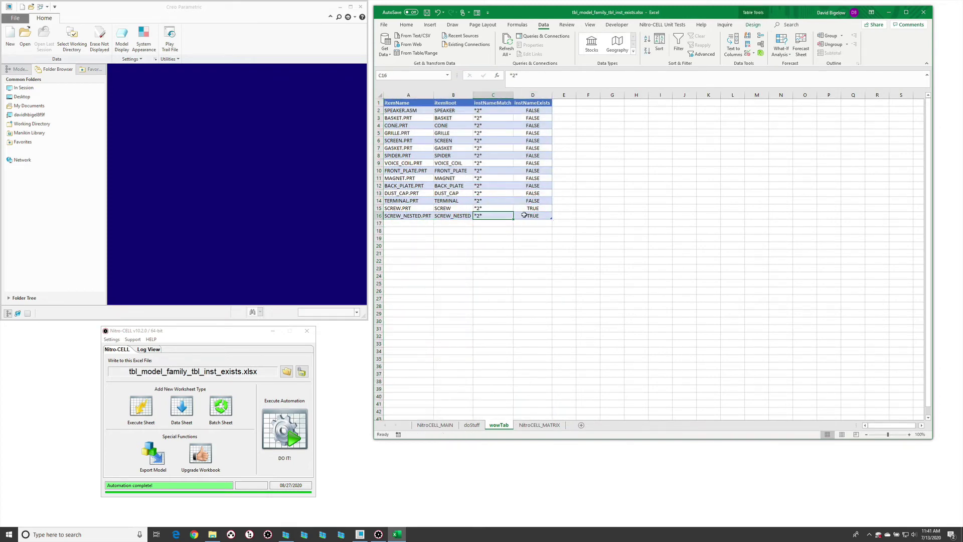
# - Check the source model argument options in row 10 of doStuff, and insert three blank columns before the wowTab results table
pyautogui.click(472, 425)
pyautogui.click(654, 195)
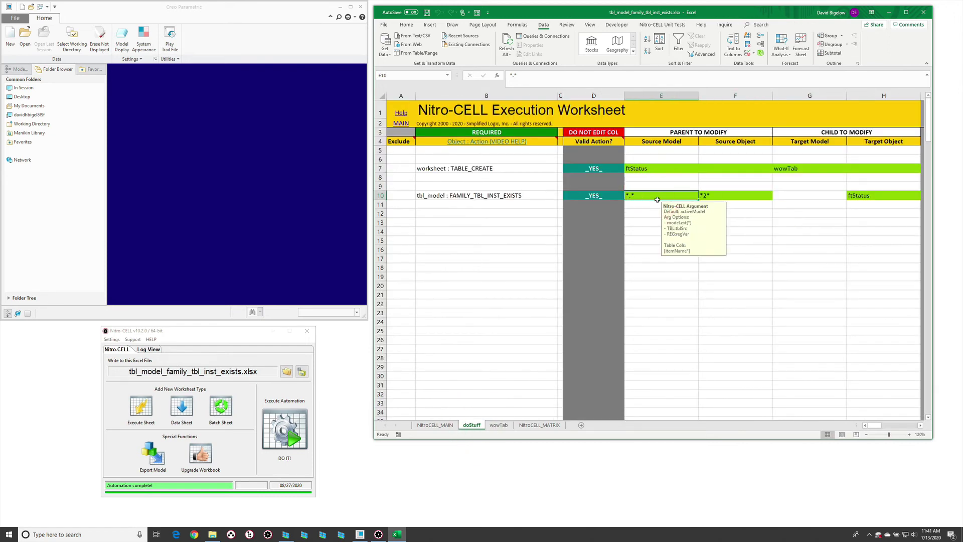
pyautogui.click(497, 424)
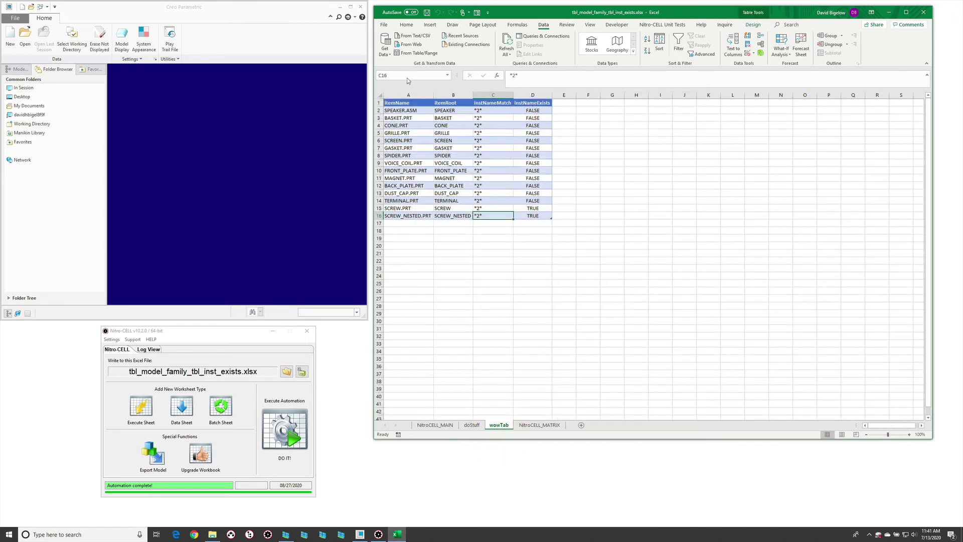
pyautogui.moveTo(412, 95); pyautogui.dragTo(488, 94)
pyautogui.rightClick(487, 93)
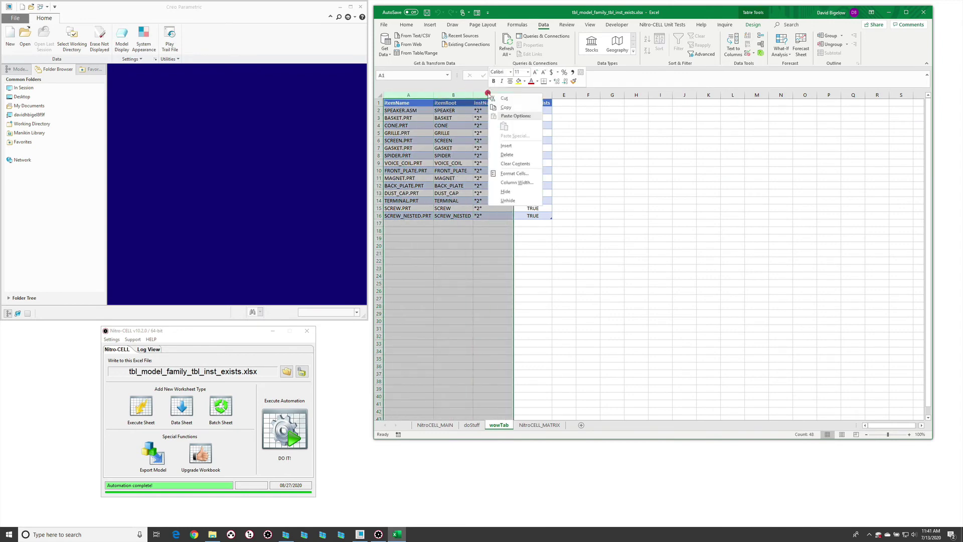
pyautogui.click(519, 143)
# - Enter itemName in cell A1 of wowTab, and convert it into a table with itemName as its header
pyautogui.click(396, 102)
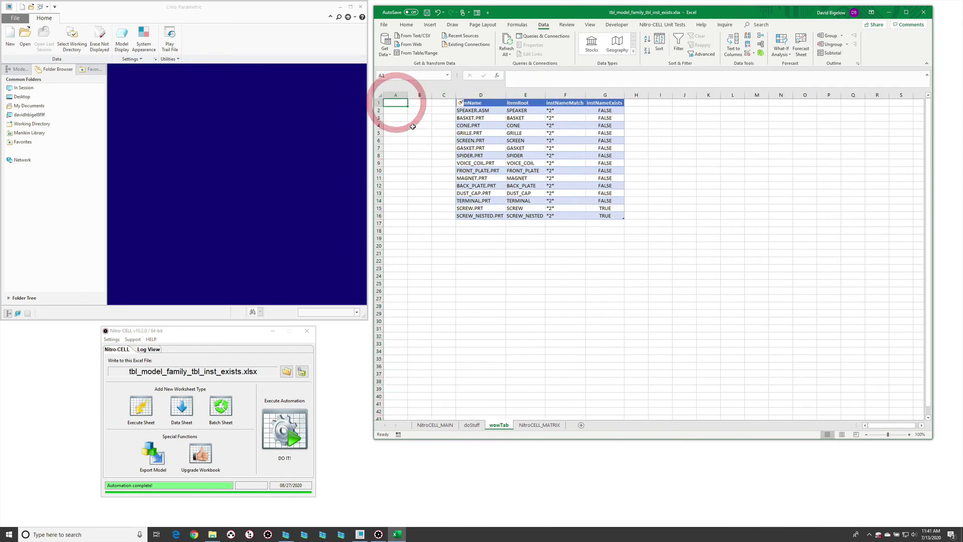
pyautogui.write('item')
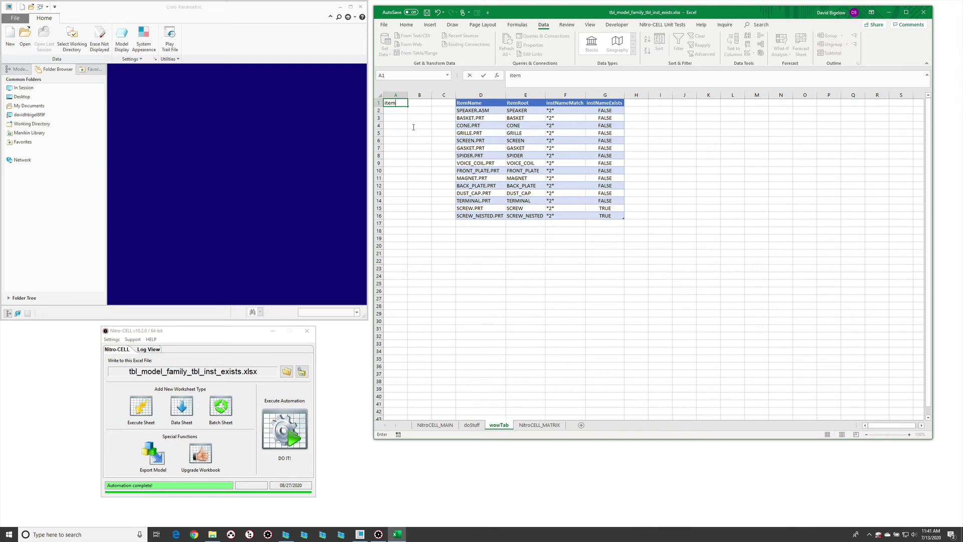
pyautogui.write('Name')
pyautogui.press('Return')
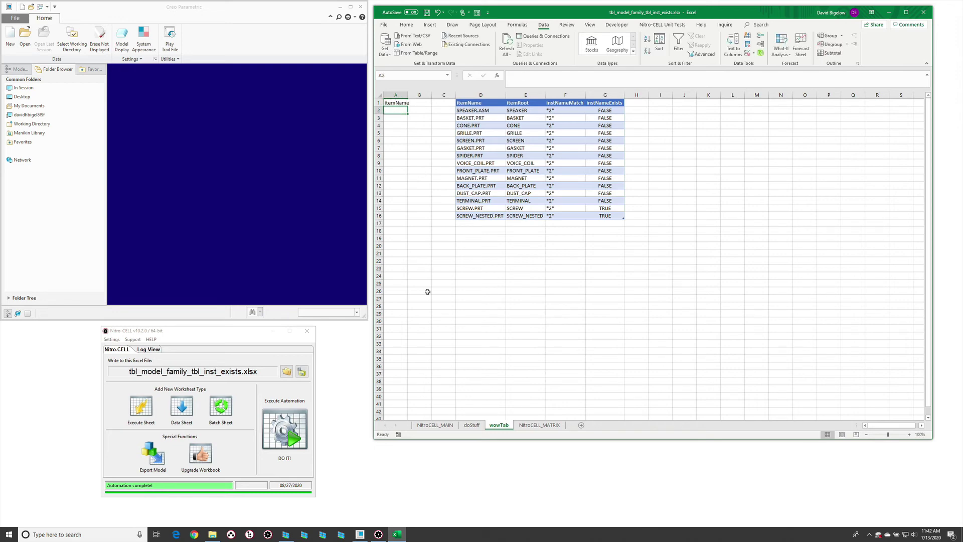
pyautogui.click(469, 425)
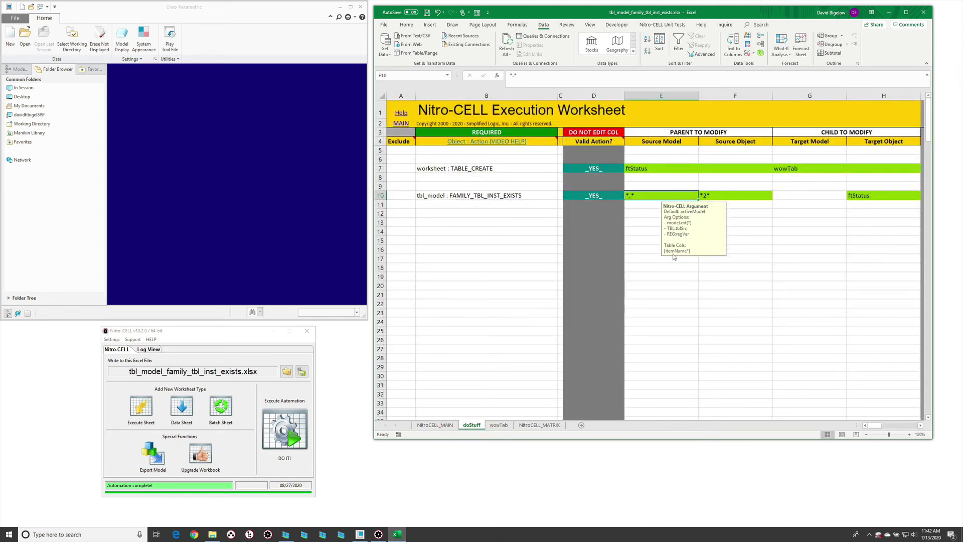
pyautogui.click(497, 425)
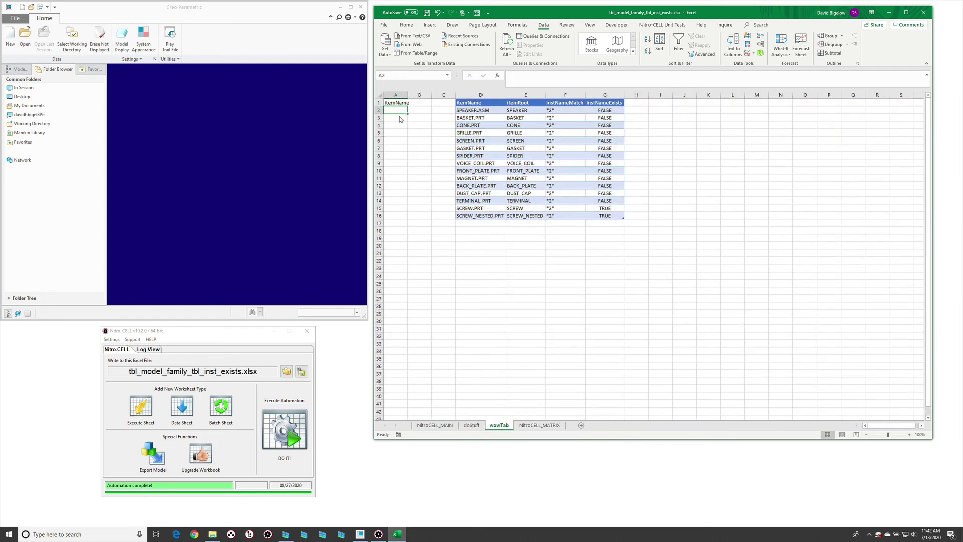
pyautogui.click(398, 103)
pyautogui.hotkey('ctrl', 't')
pyautogui.click(623, 243)
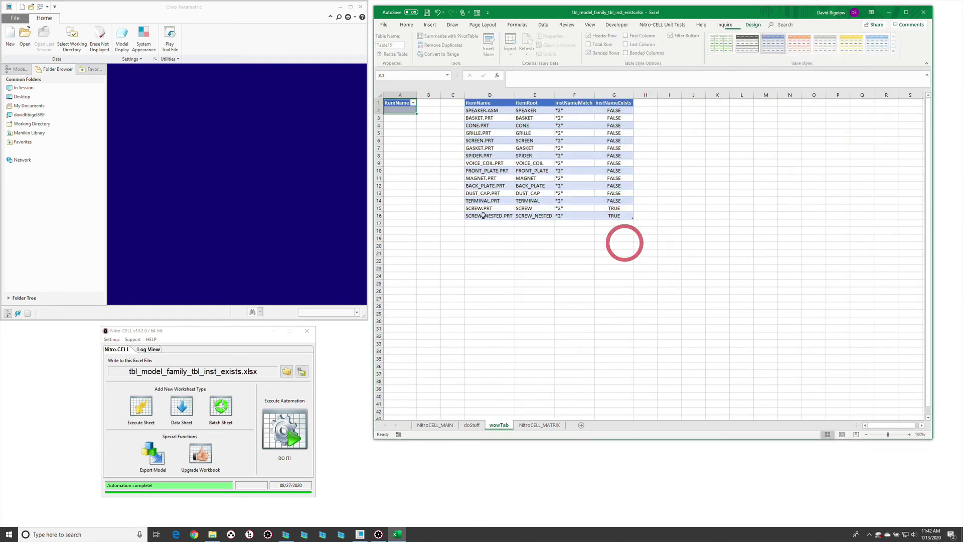
# - Enter the model pattern *s*.prt in the first row of the itemName table
pyautogui.click(404, 109)
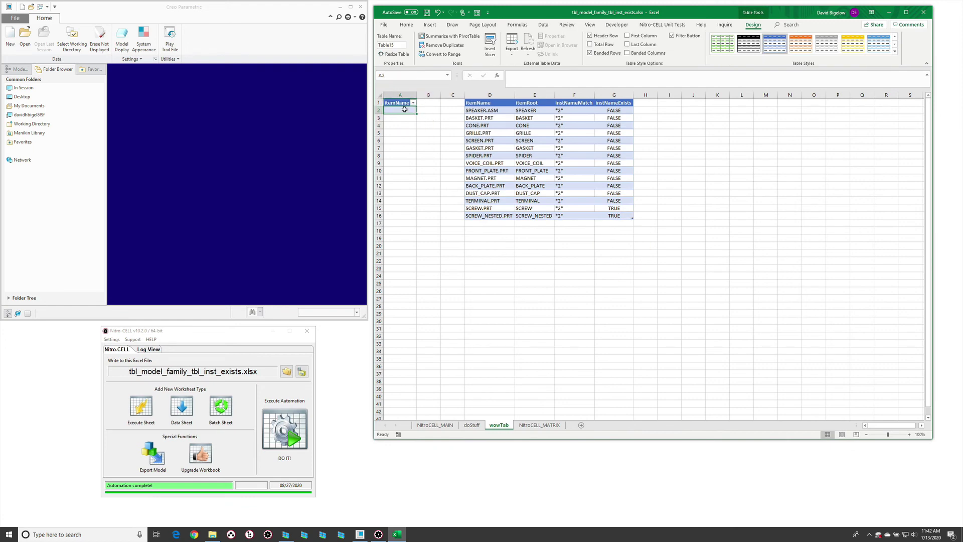
pyautogui.write('*')
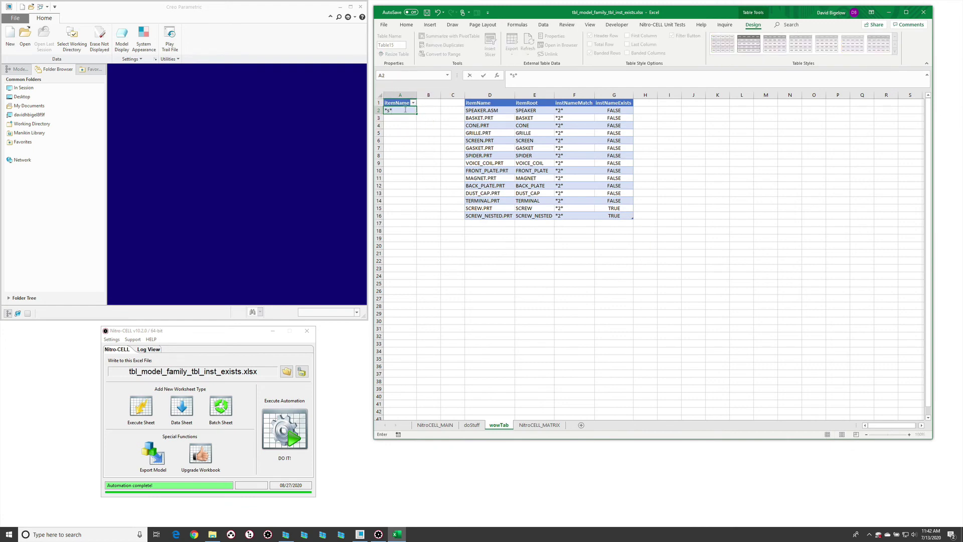
pyautogui.write('s*.prt')
pyautogui.press('Return')
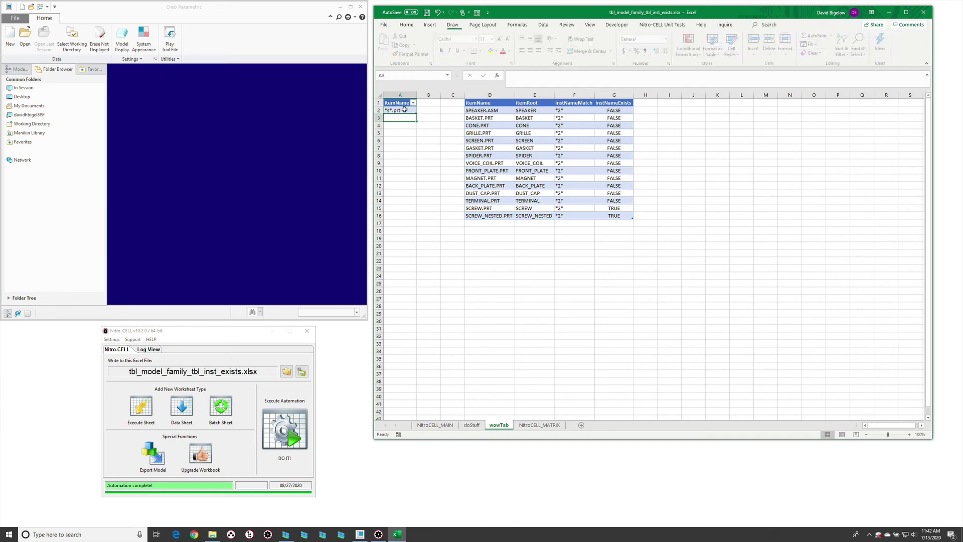
# - Rename the itemName table on wowTab as myTable
pyautogui.click(471, 427)
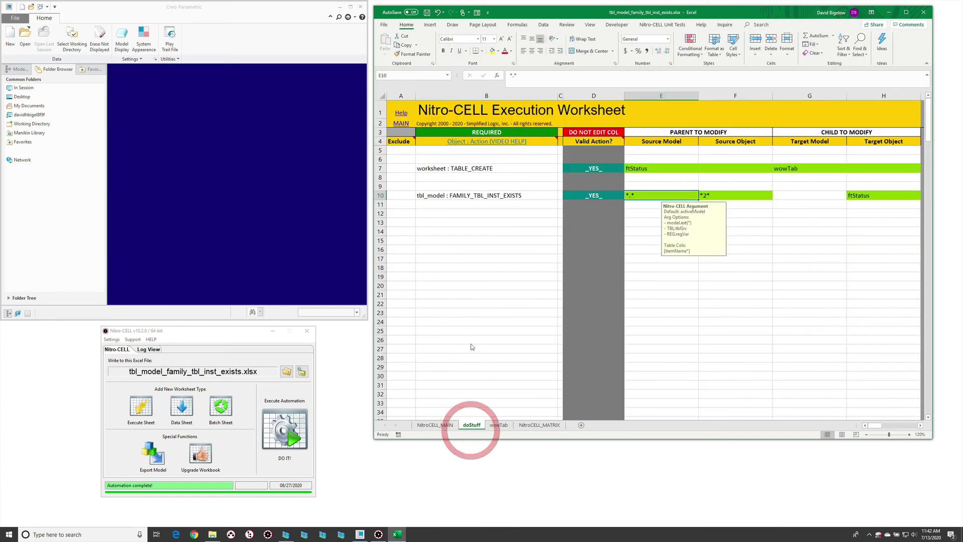
pyautogui.click(497, 424)
pyautogui.click(402, 104)
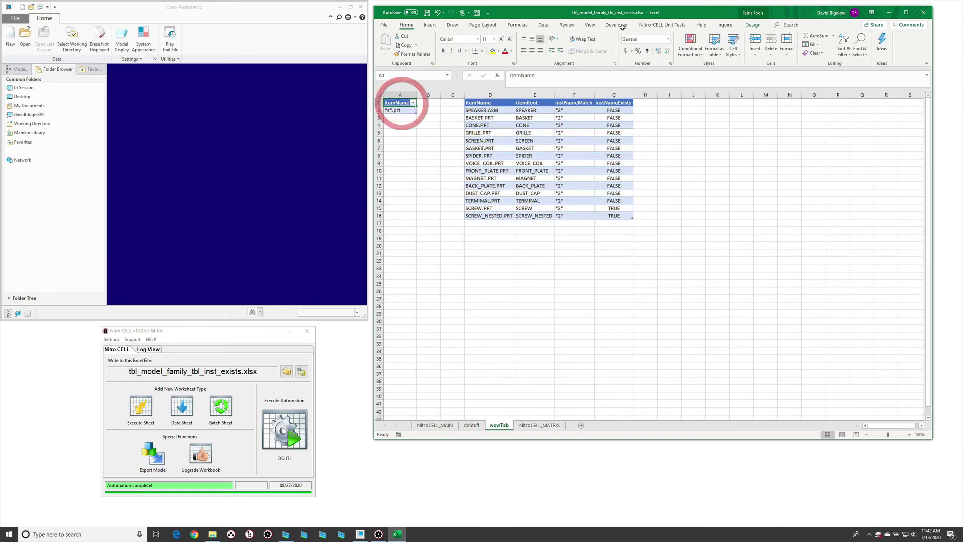
pyautogui.click(753, 24)
pyautogui.click(402, 45)
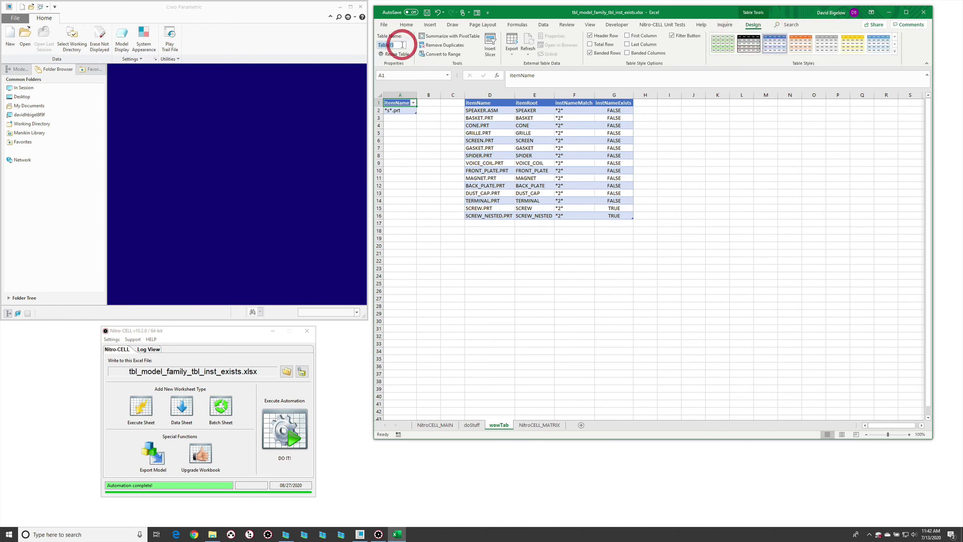
pyautogui.write('my')
# - Set the source model of the FAMILY_TBL_INST_EXISTS action in row 10 of doStuff to TBL:myTable
pyautogui.click(472, 425)
pyautogui.click(640, 197)
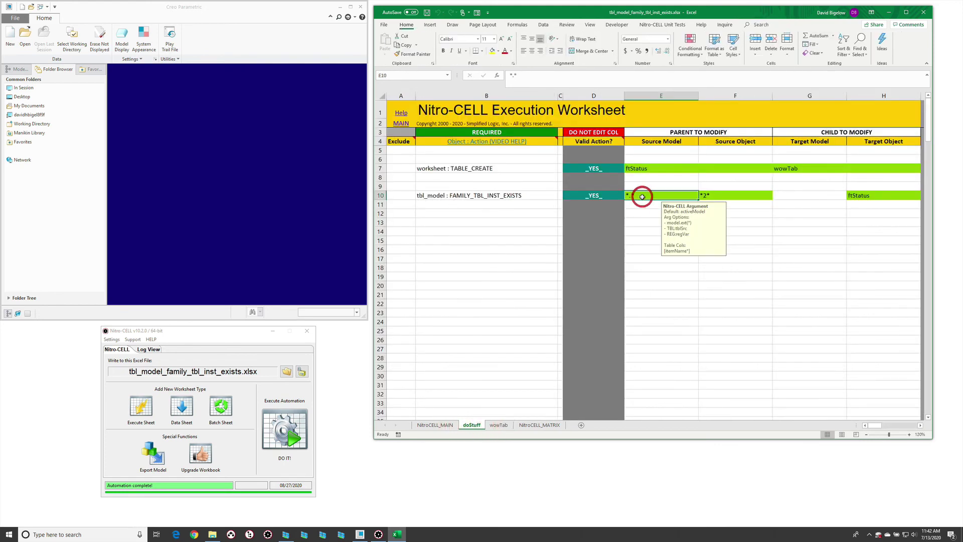
pyautogui.write('TBL:my')
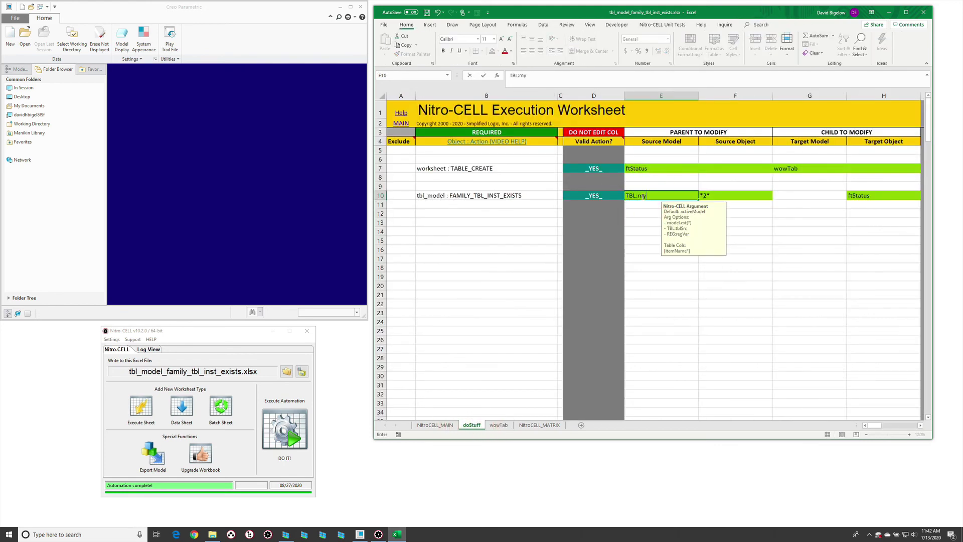
pyautogui.write('Table')
pyautogui.press('Return')
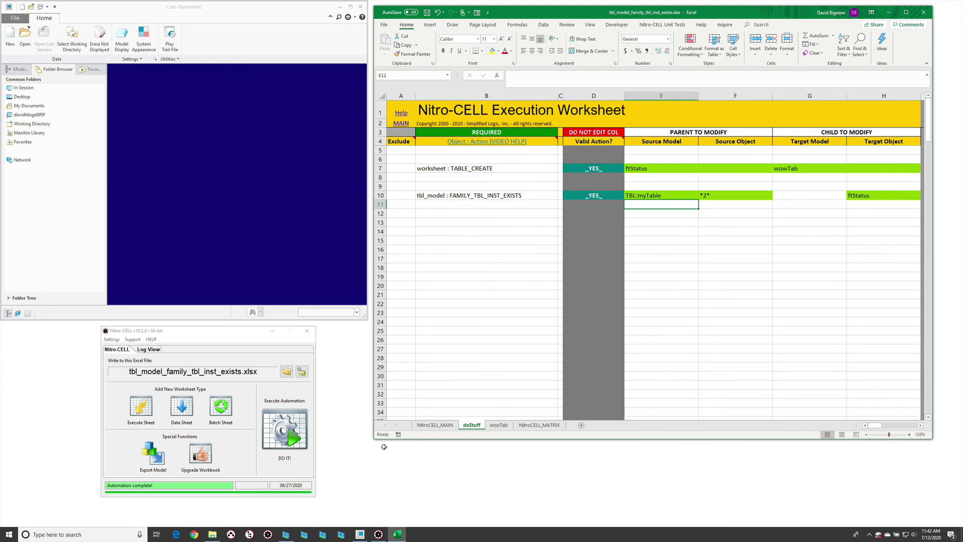
# - Run the automation with the table-driven model filter, and compare the wowTab results with the row 10 action on doStuff
pyautogui.click(274, 442)
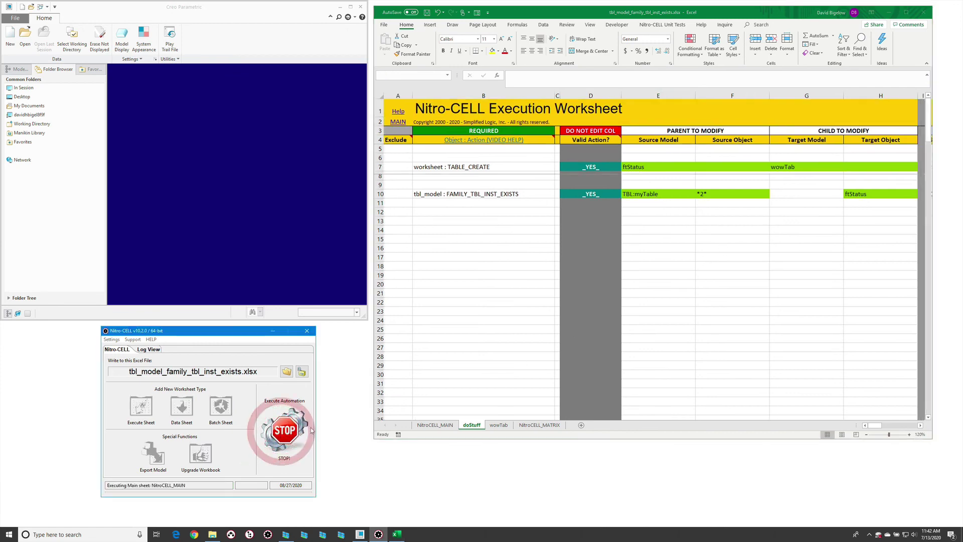
pyautogui.click(498, 425)
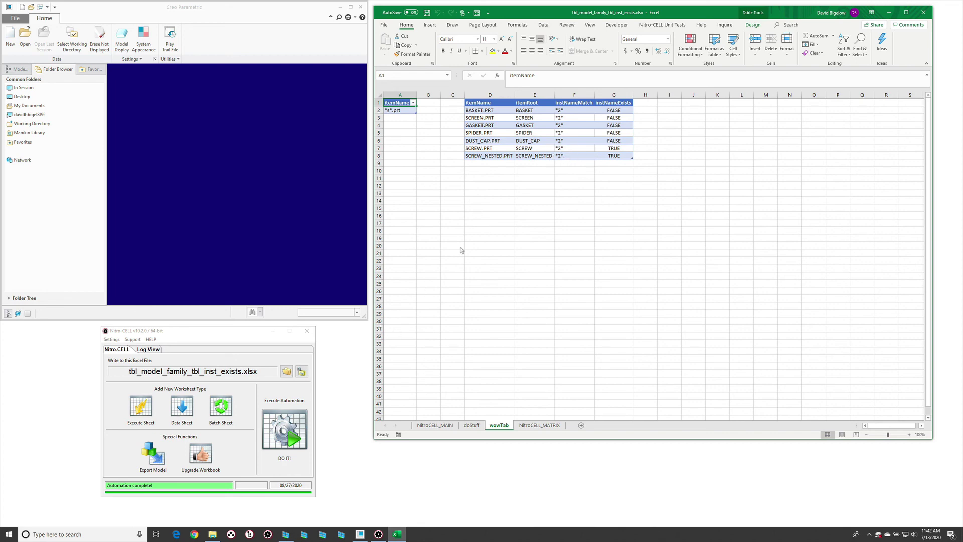
pyautogui.click(470, 425)
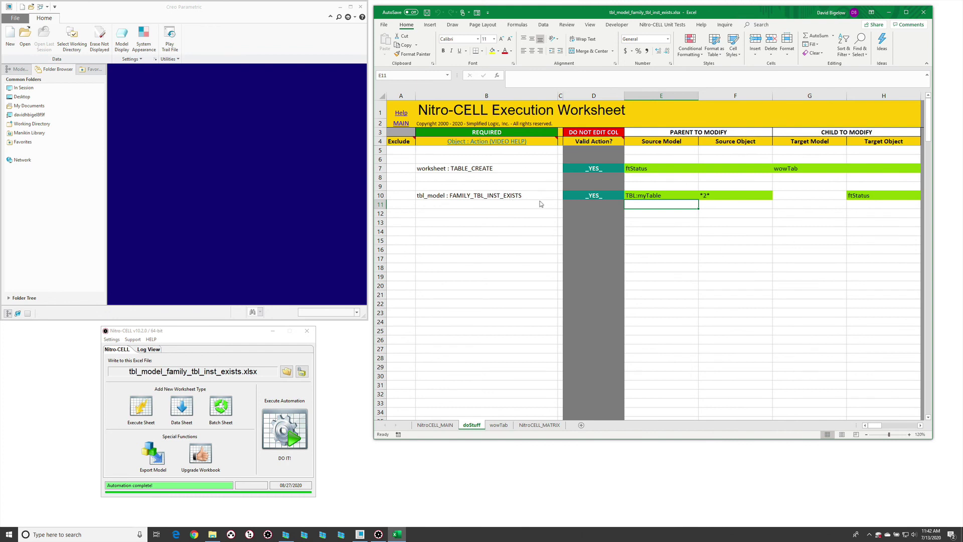
pyautogui.click(497, 424)
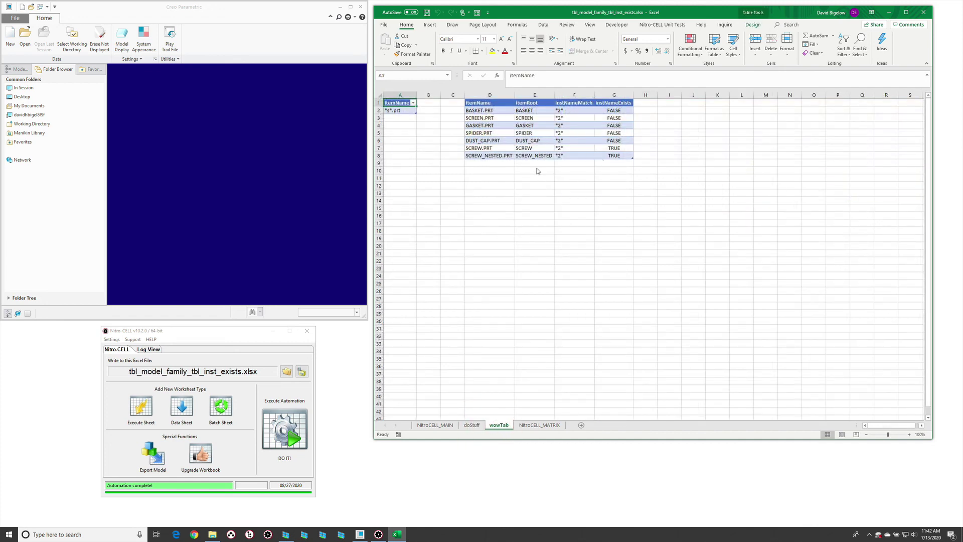
pyautogui.click(506, 171)
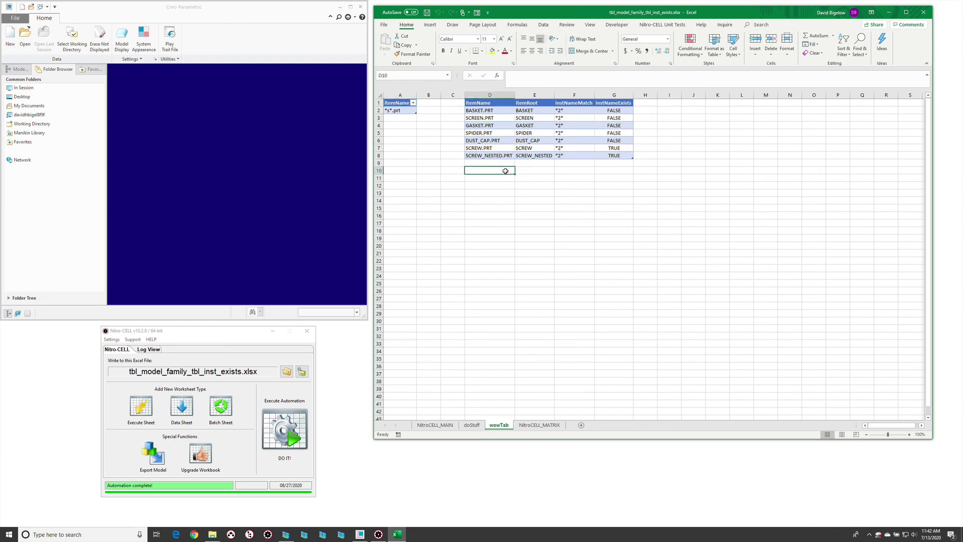